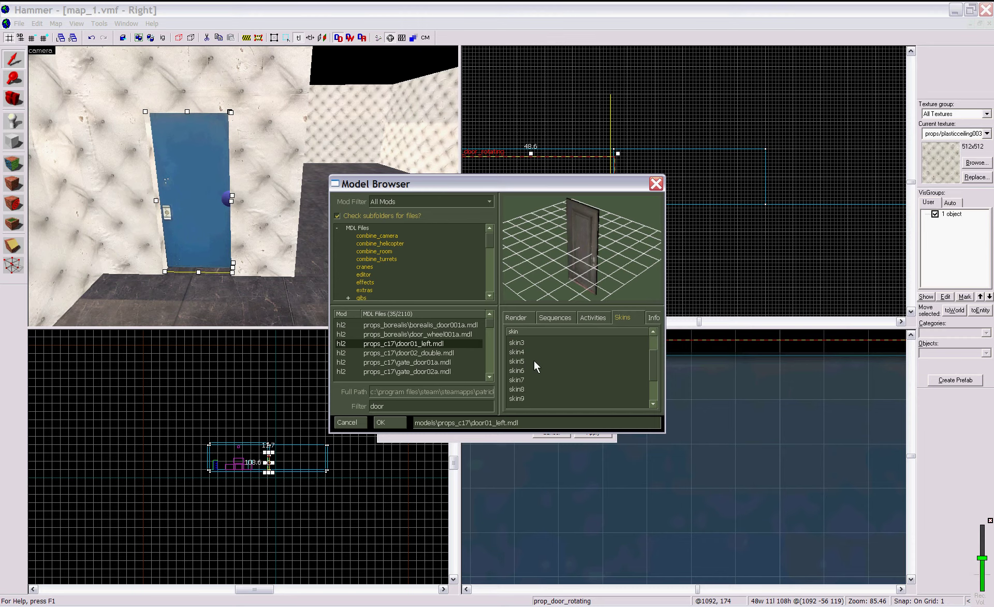
Choose skin5 for the door01_left.mdl model and apply it to the rotating door
click(534, 361)
click(524, 366)
click(524, 362)
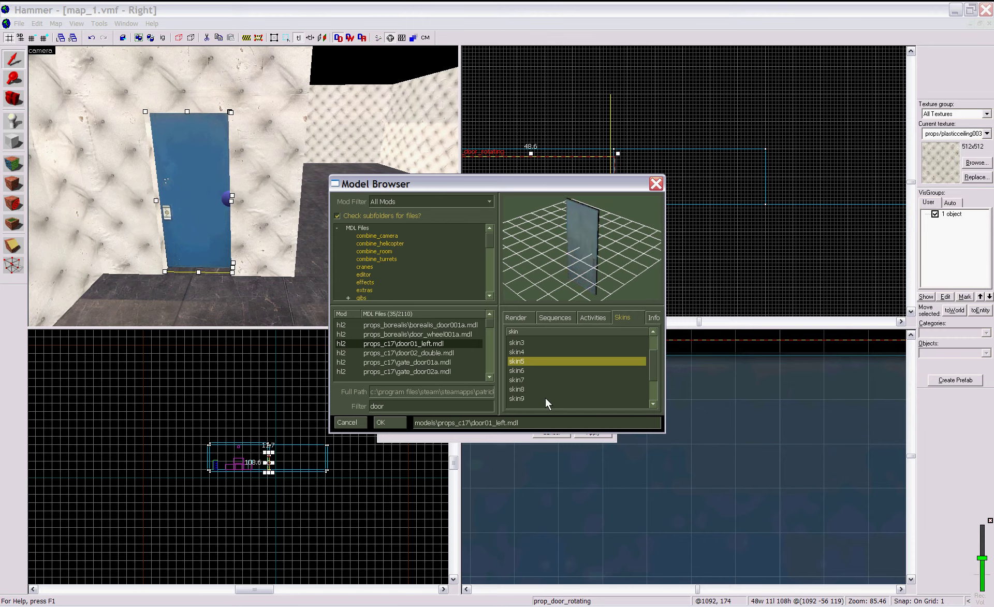
click(382, 422)
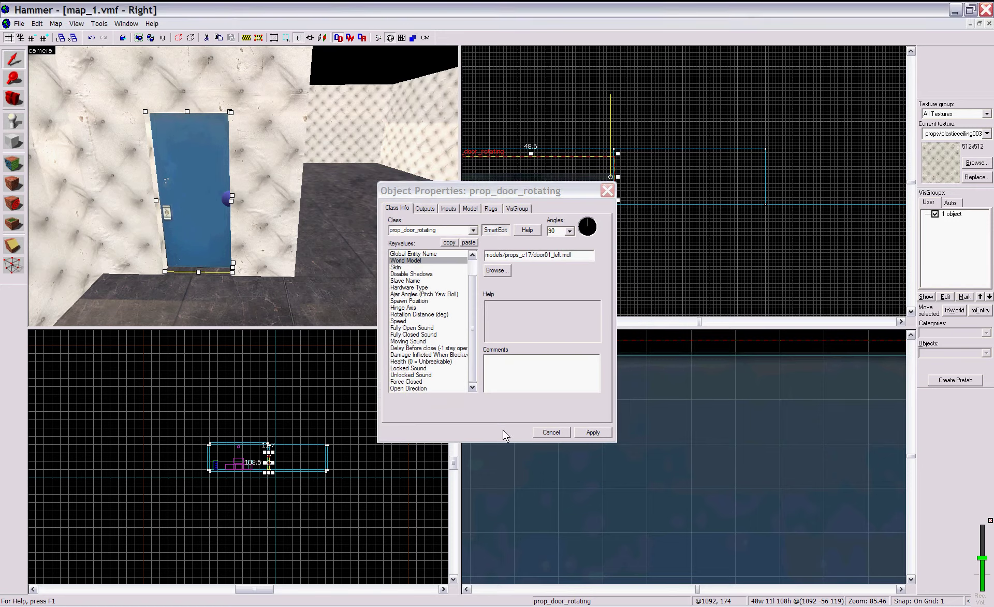
click(592, 433)
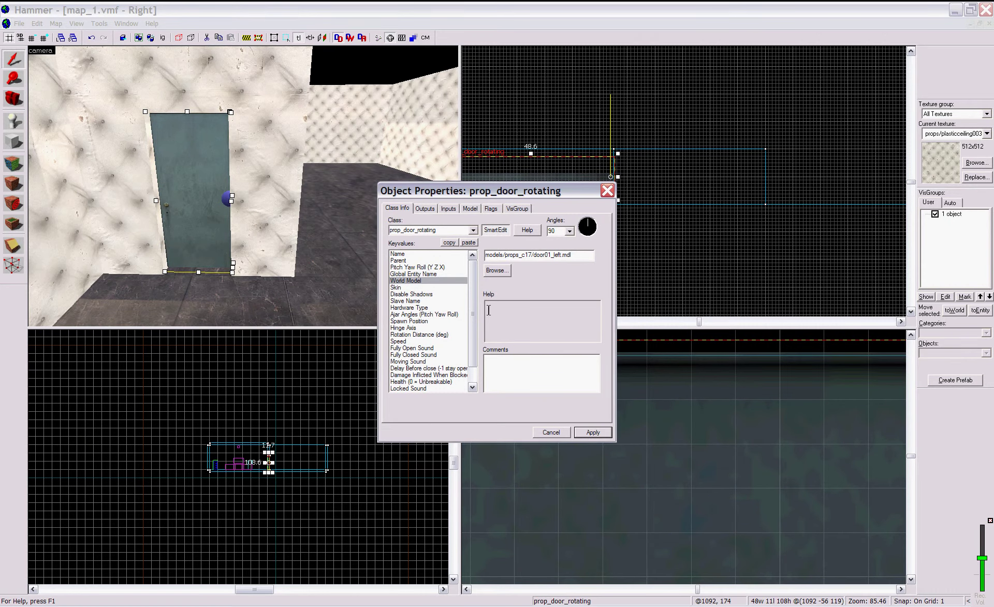
Examine the reskinned door from several angles in the camera view
key(z)
key(s)
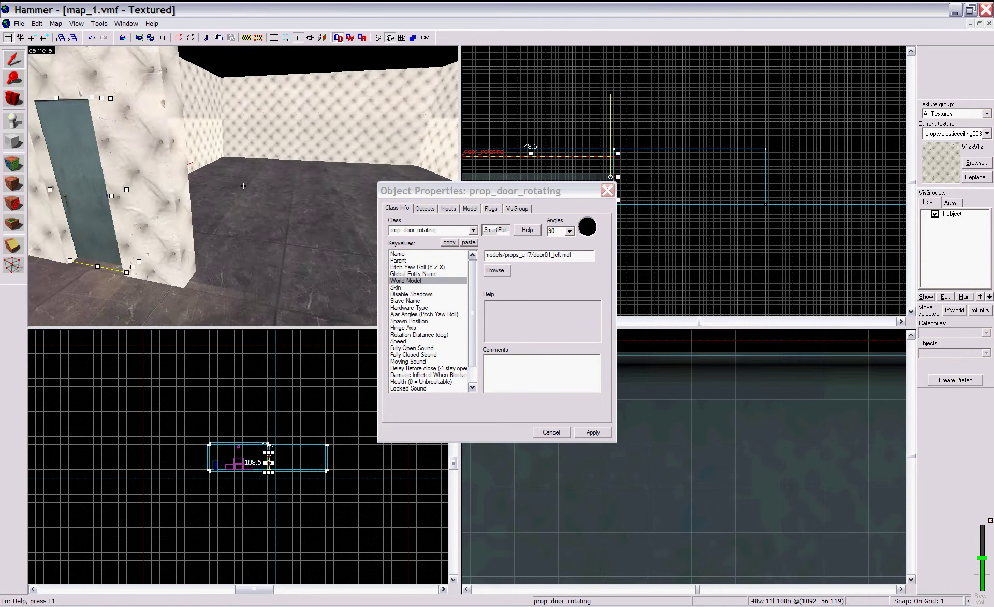
key(w)
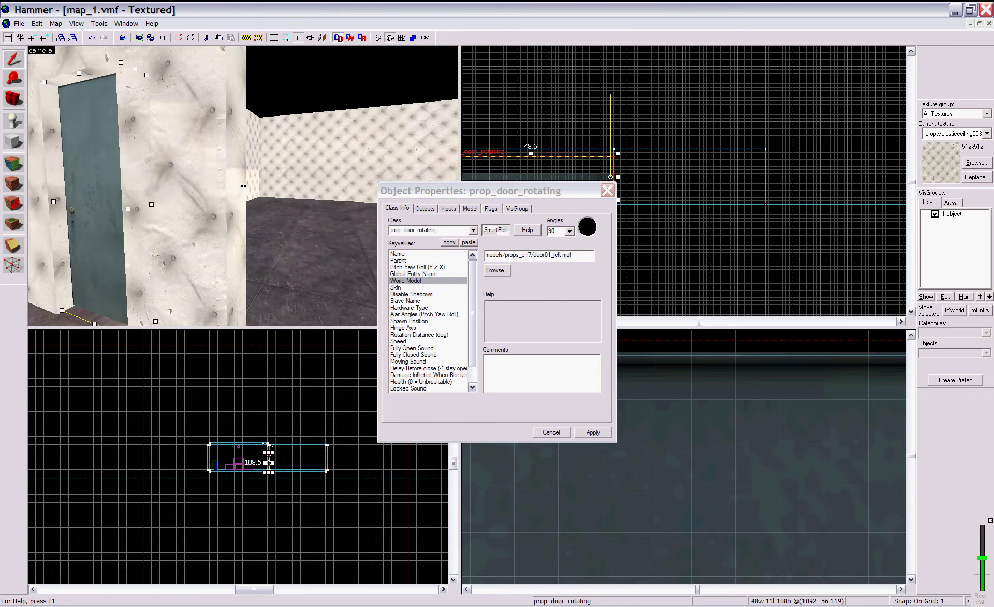
key(d)
key(w)
key(s)
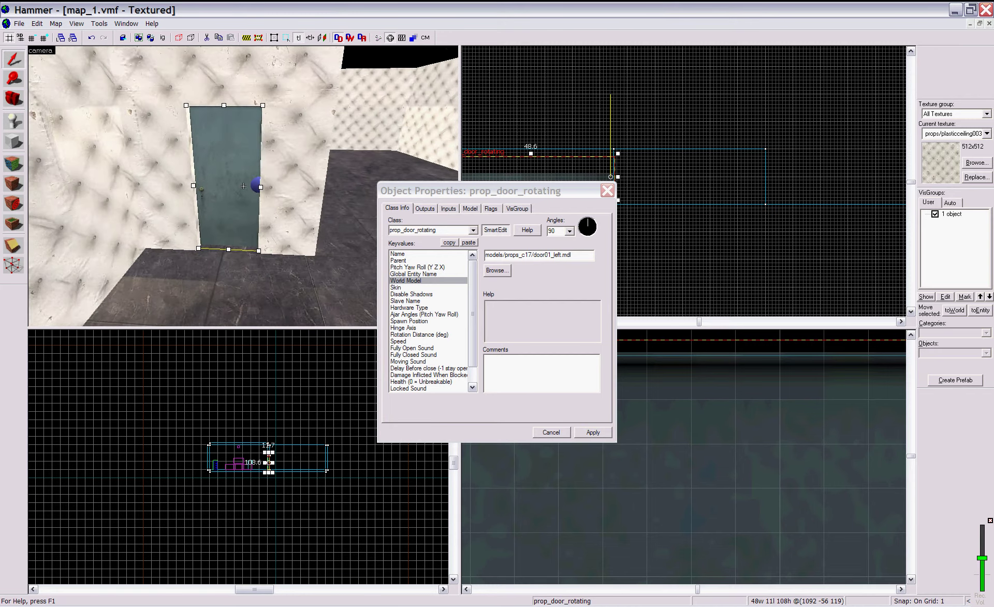
key(w)
key(z)
key(a)
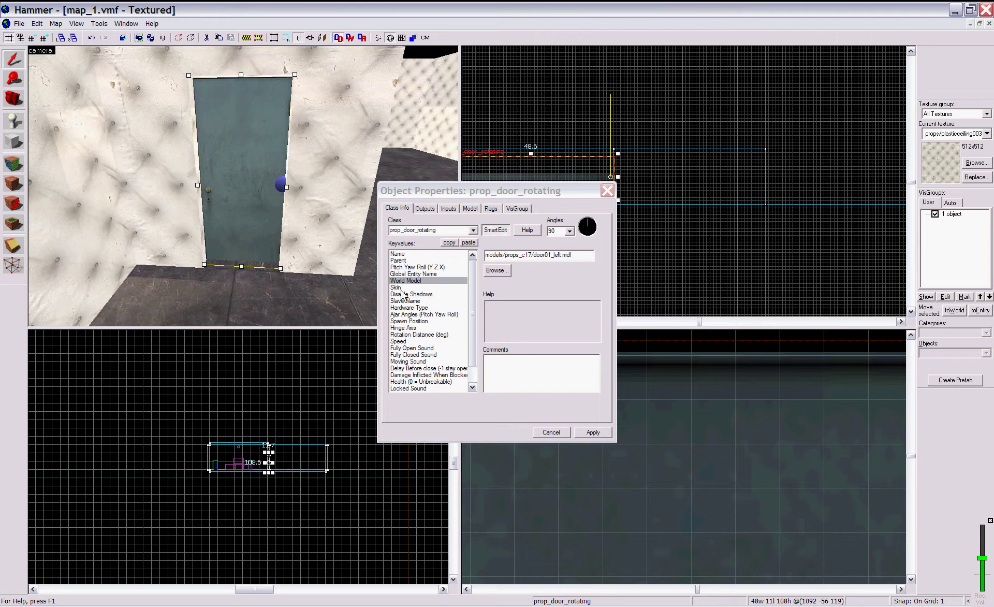
Review the door's Disable Shadows and Slave Name keyvalues
click(424, 288)
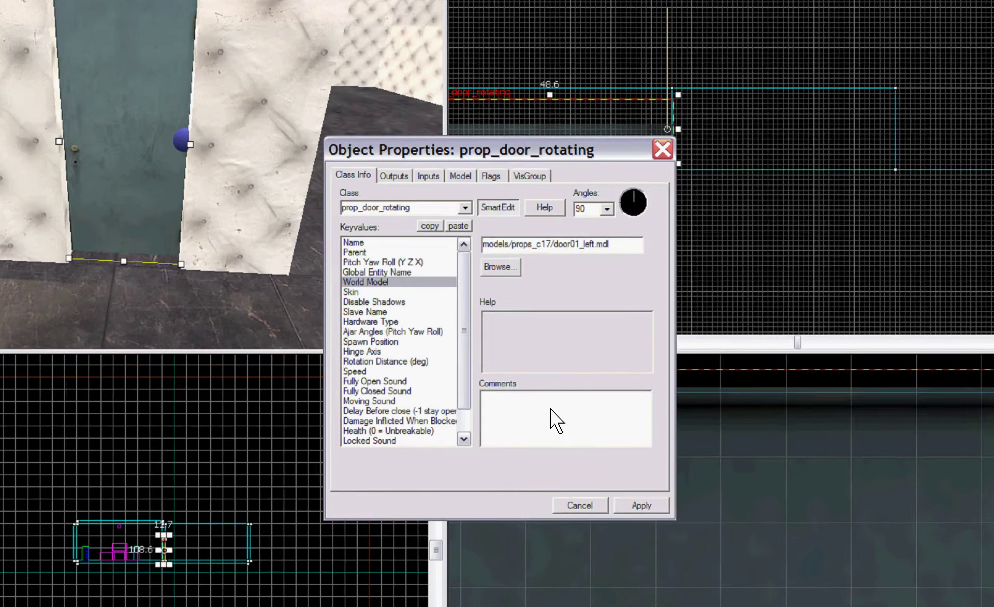
key(Down)
key(Down)
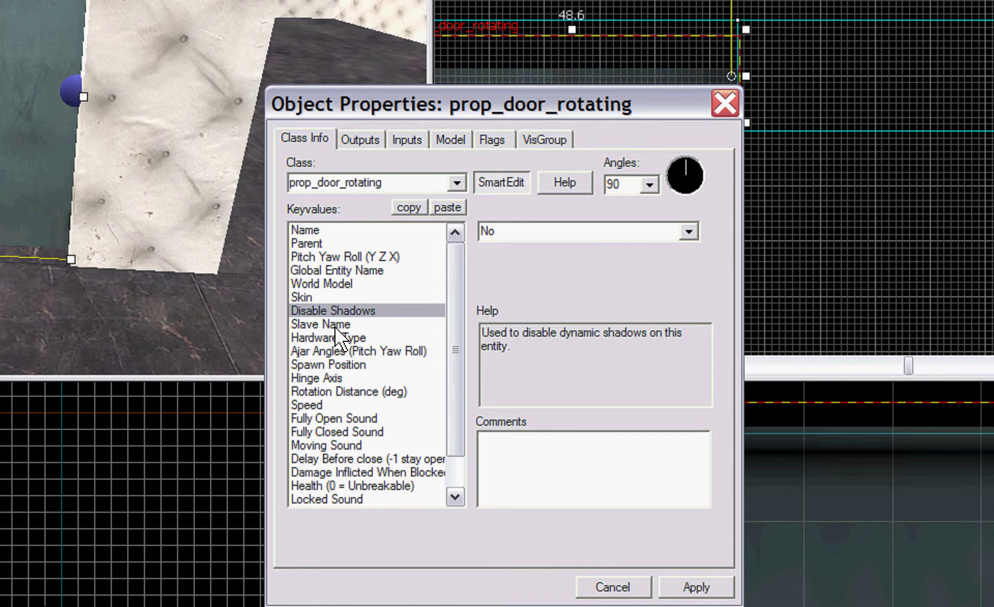
click(334, 328)
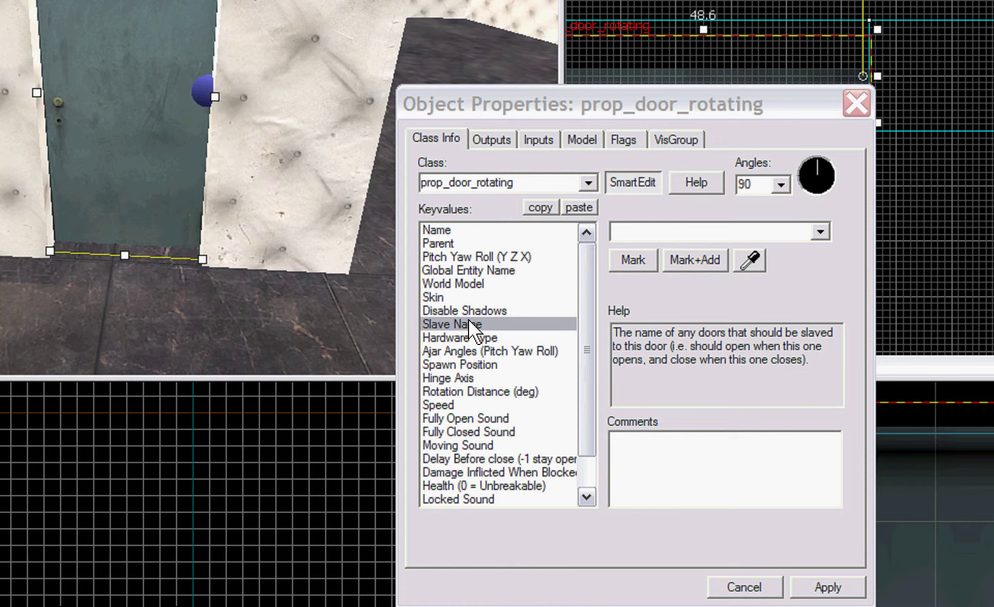
Review the choices available for the door's Hardware Type keyvalue
click(478, 339)
click(195, 243)
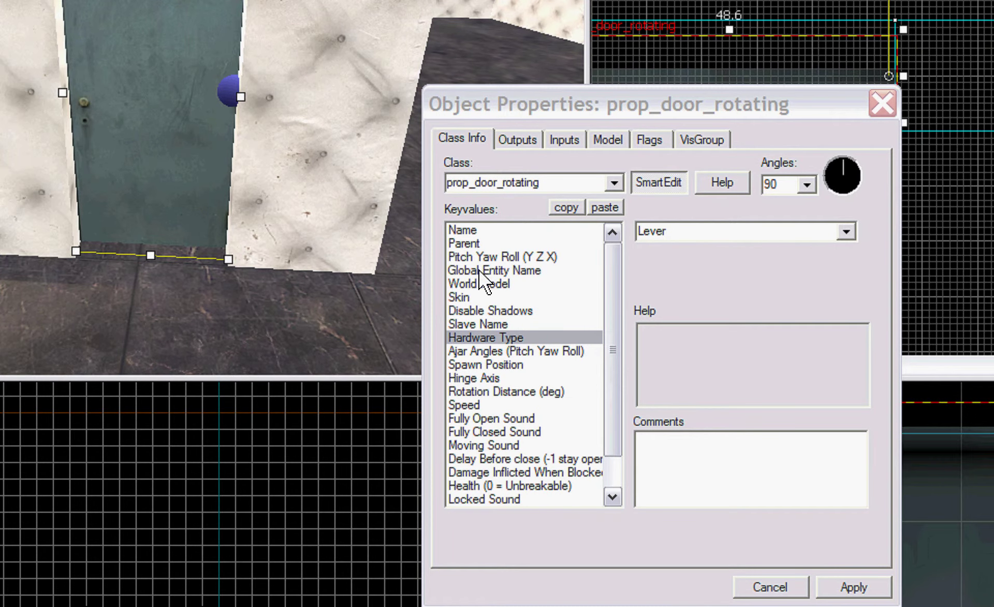
click(845, 231)
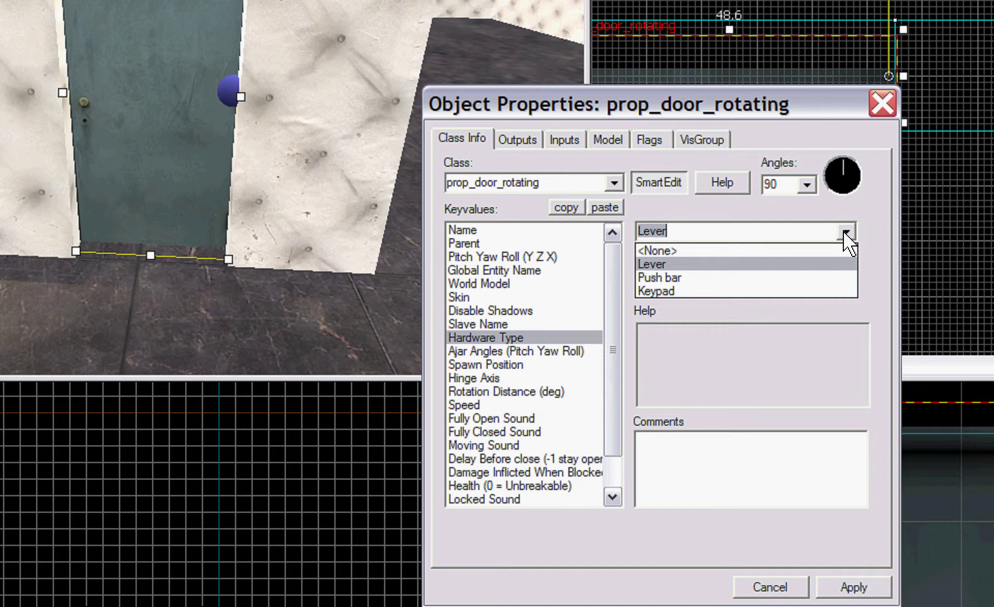
click(845, 231)
click(845, 231)
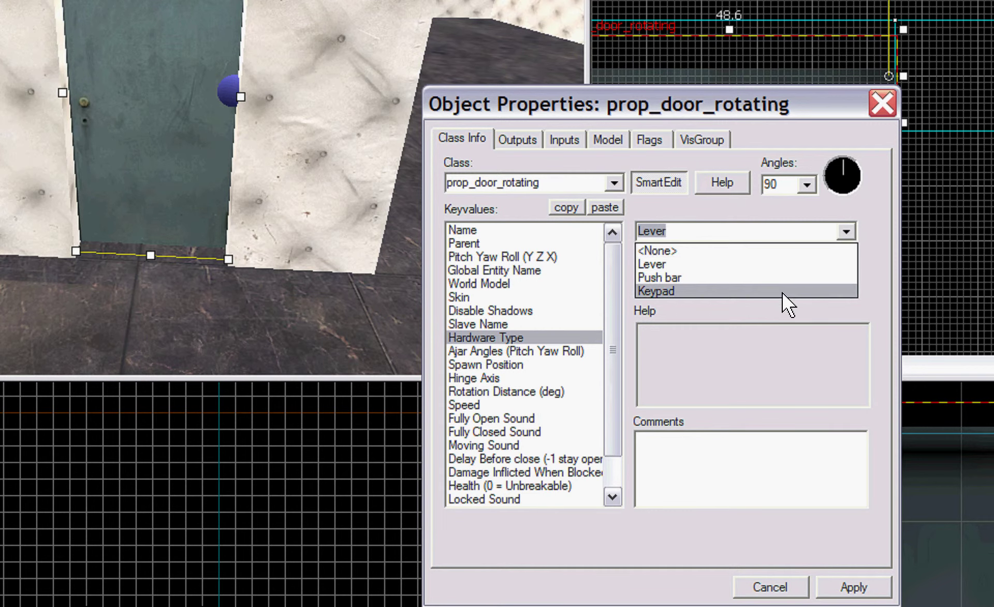
click(849, 240)
Review the door's Ajar Angles keyvalue and the options offered for its Spawn Position
click(511, 352)
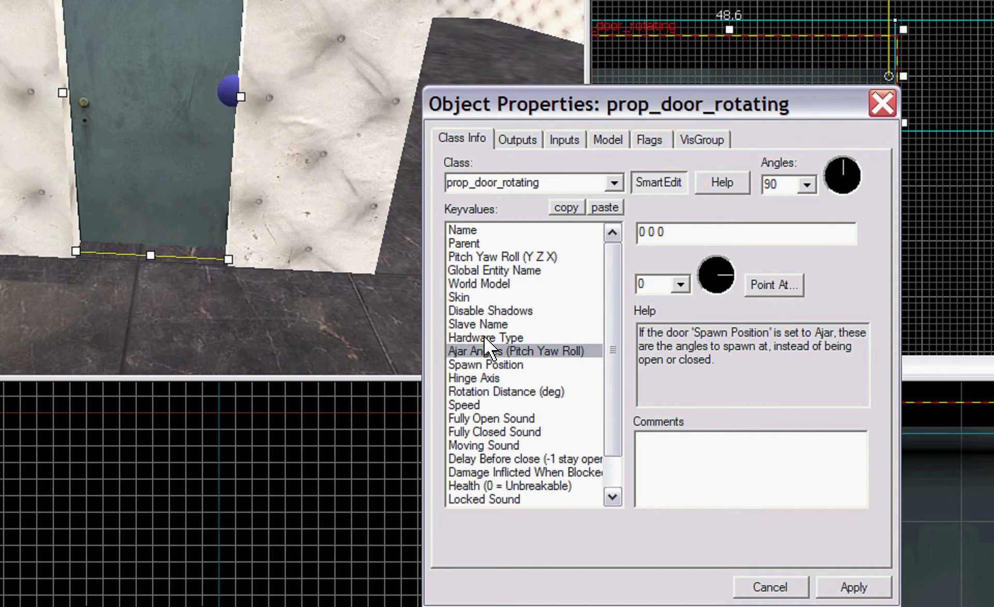
click(486, 365)
click(507, 354)
click(487, 365)
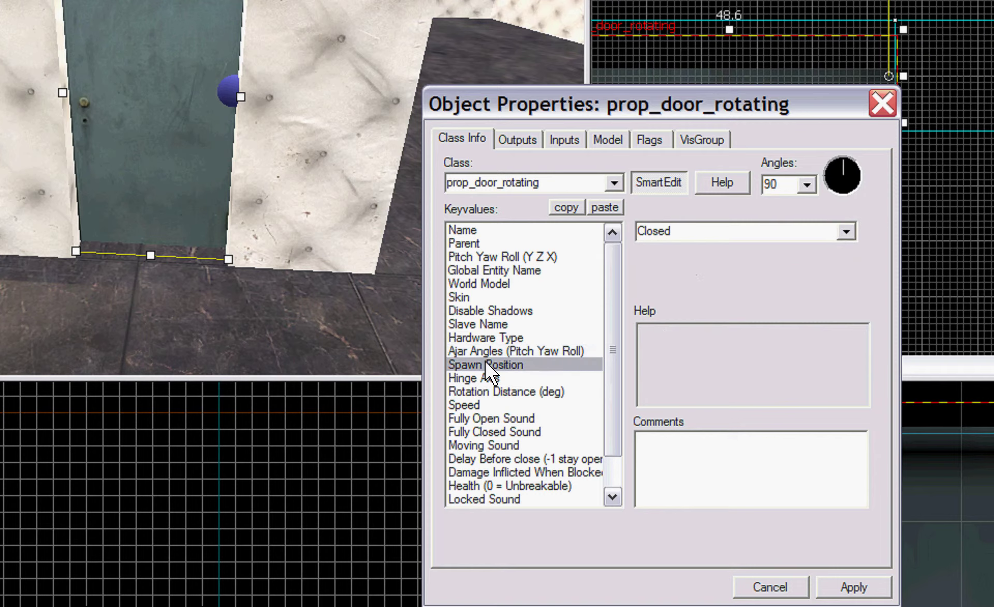
click(845, 231)
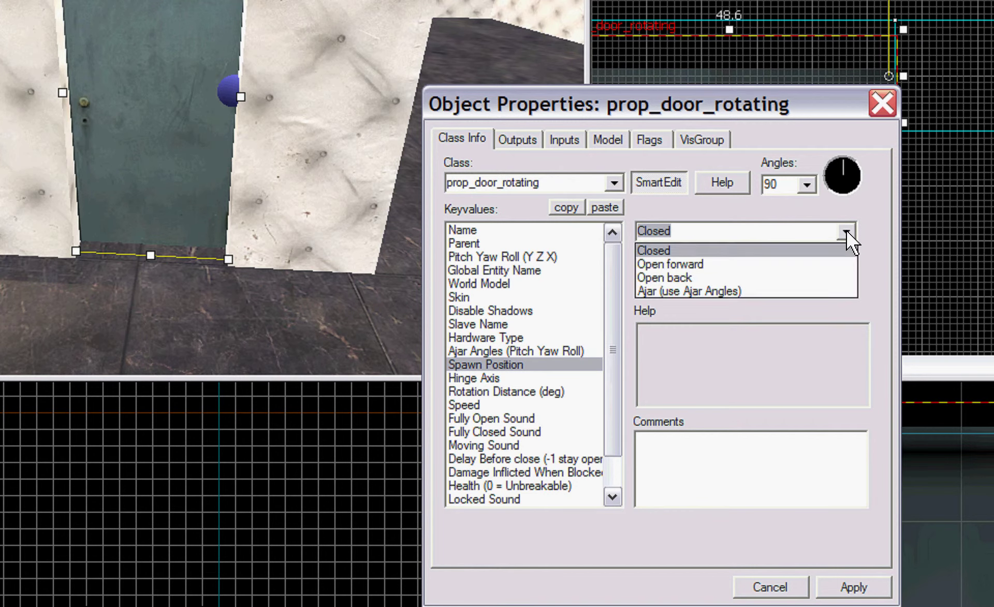
click(847, 233)
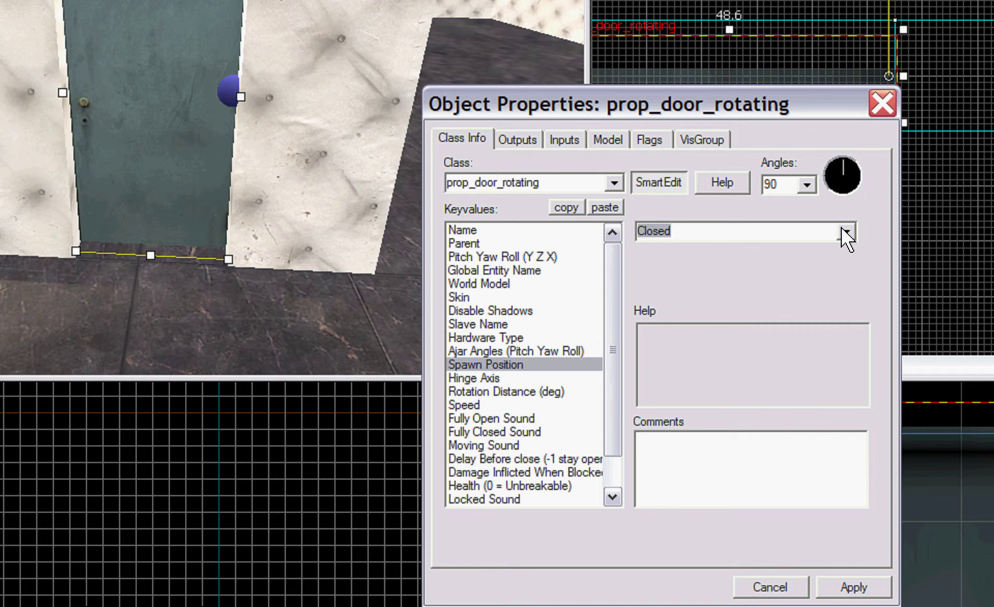
click(844, 231)
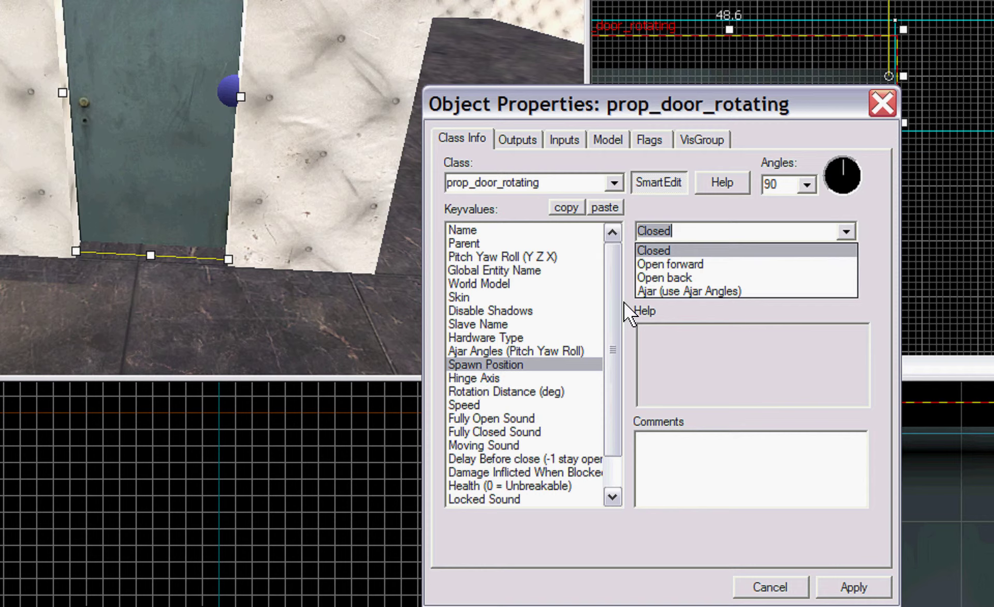
click(723, 358)
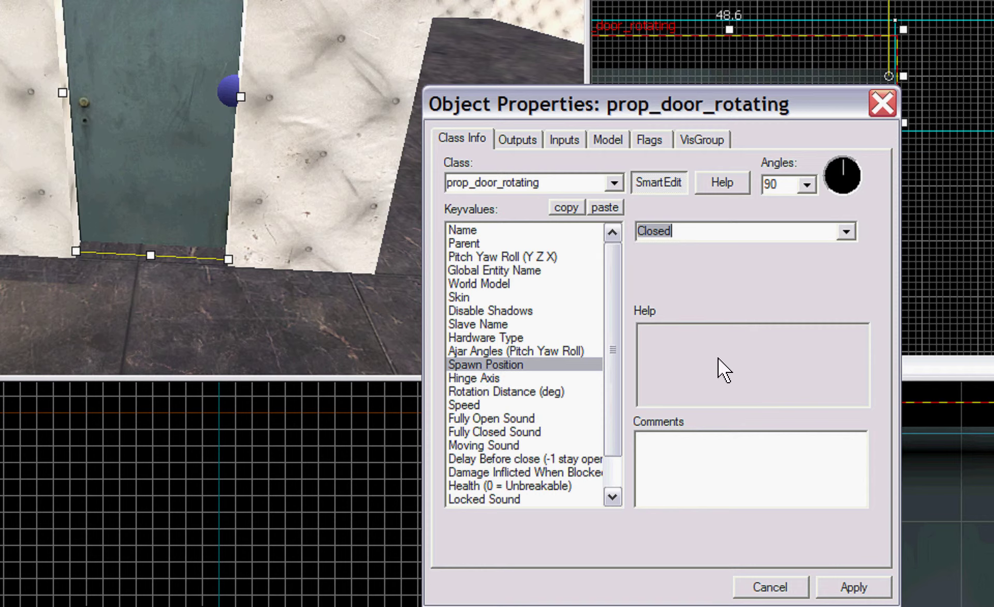
Show the Hinge Axis keyvalue and try moving the hinge point off the door edge to 1153 -74 119.07
click(483, 377)
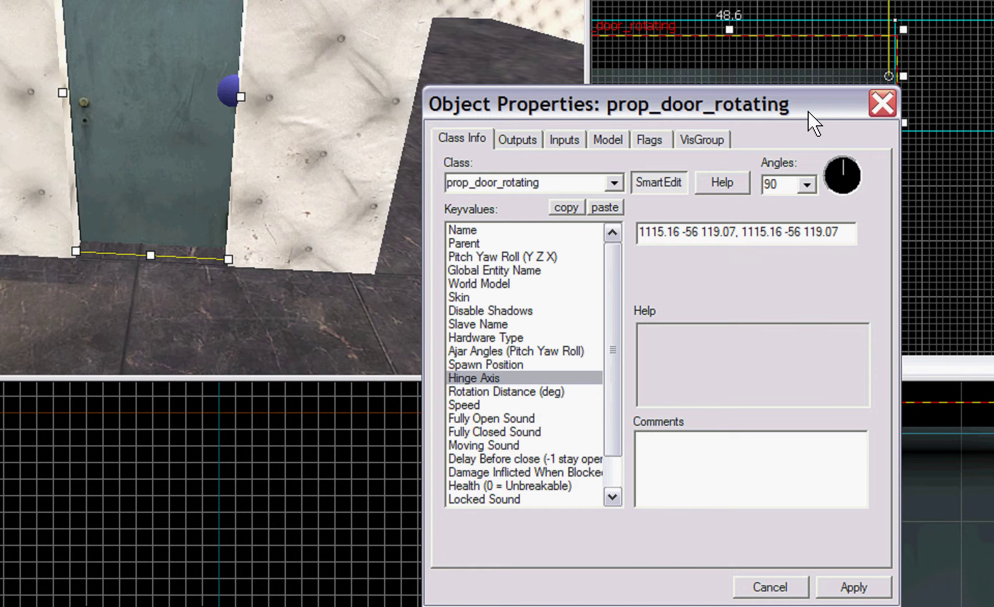
drag(814, 122, 867, 279)
click(864, 266)
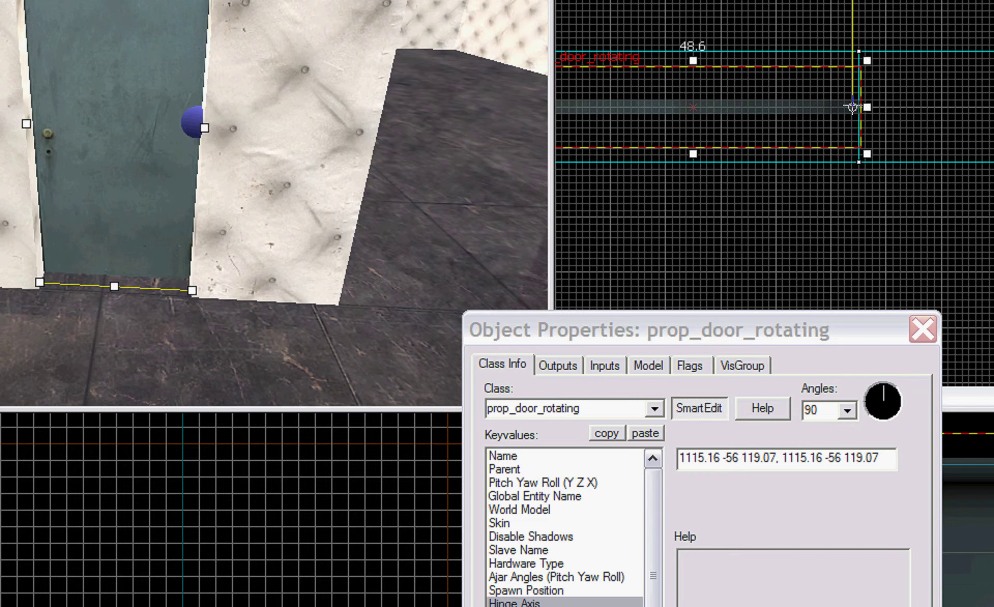
click(851, 107)
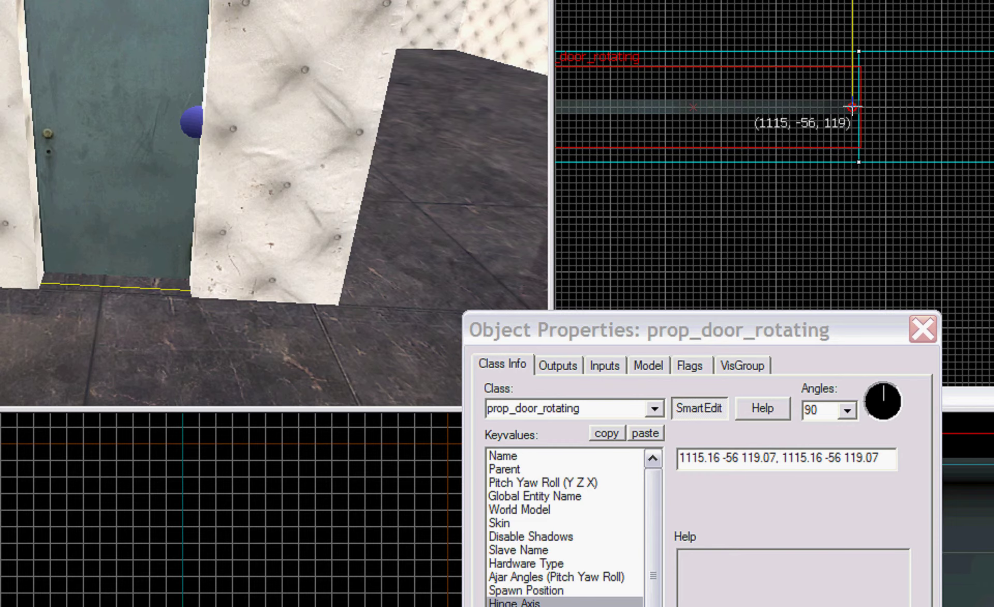
drag(852, 107, 973, 235)
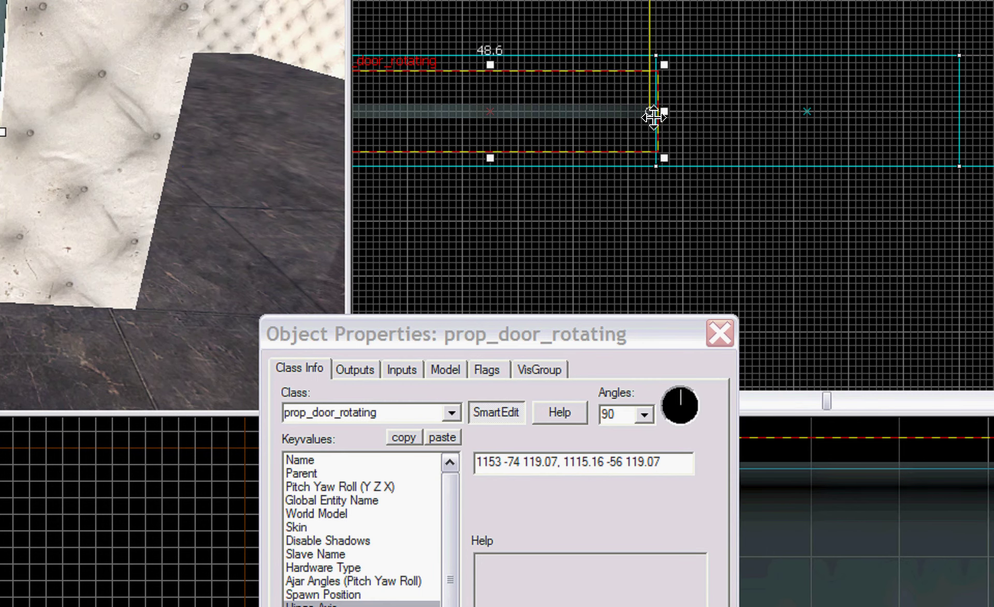
Examine the hinge point's position at the door edge in the 2D view and the camera view
scroll(652, 116, up, 3)
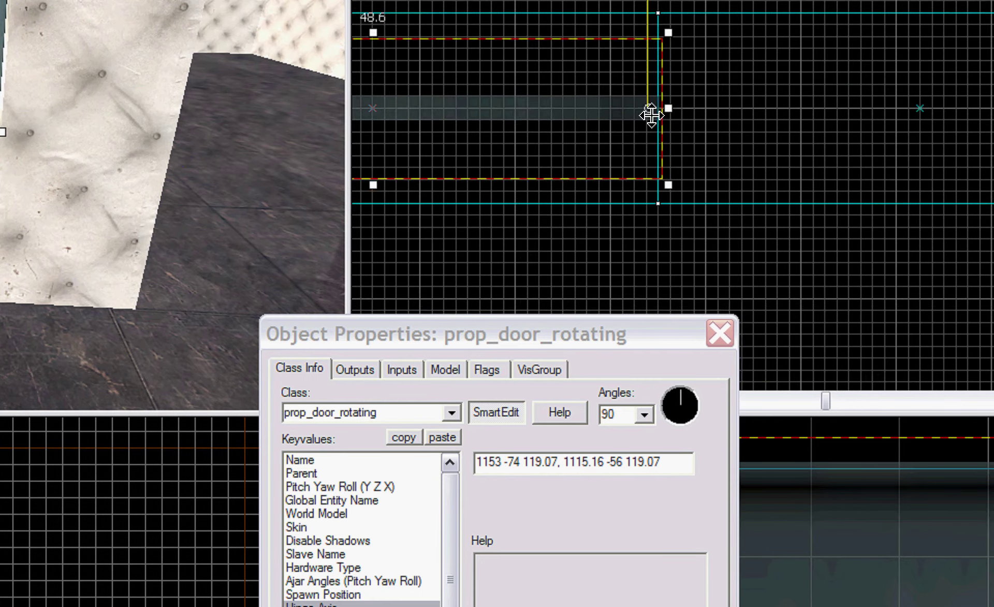
scroll(652, 111, up, 2)
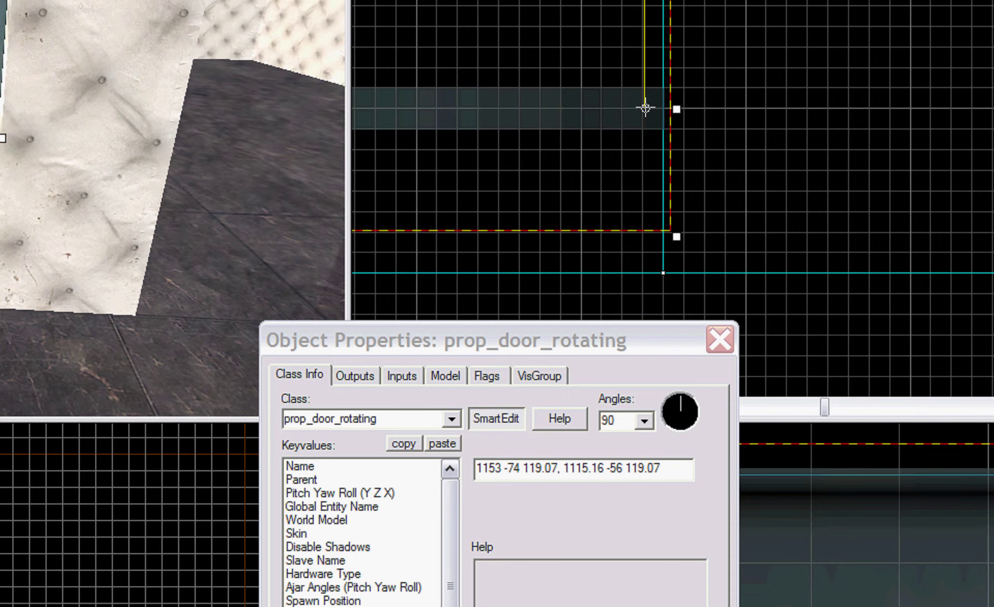
scroll(645, 108, down, 3)
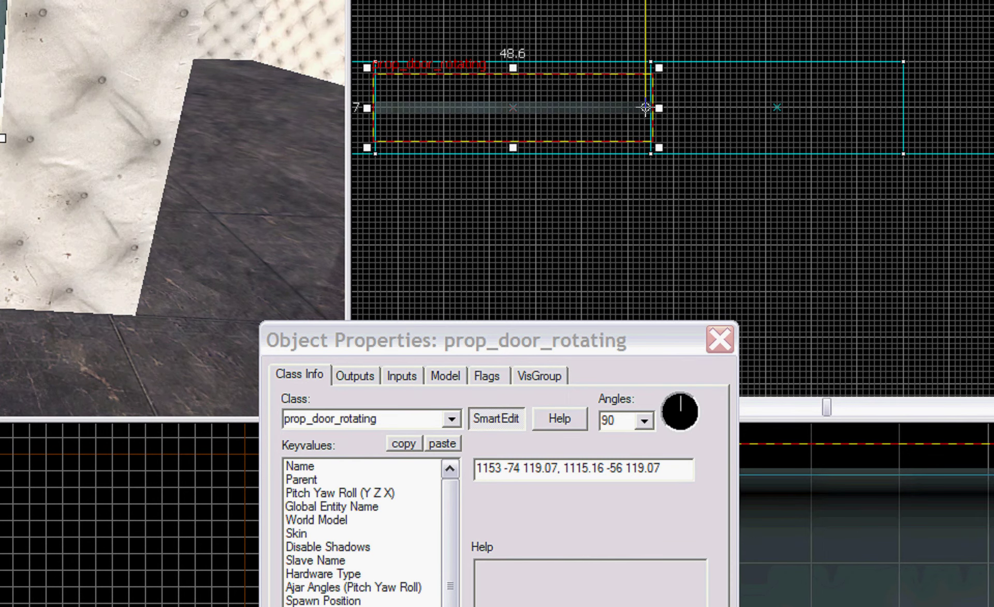
scroll(23, 124, down, 4)
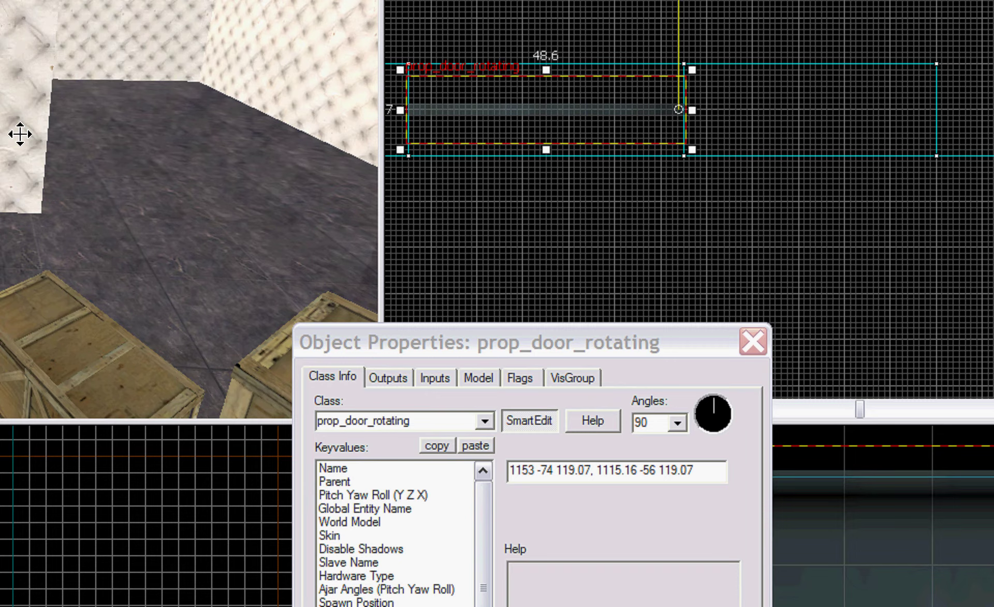
scroll(10, 143, up, 4)
scroll(15, 144, down, 5)
scroll(18, 146, up, 2)
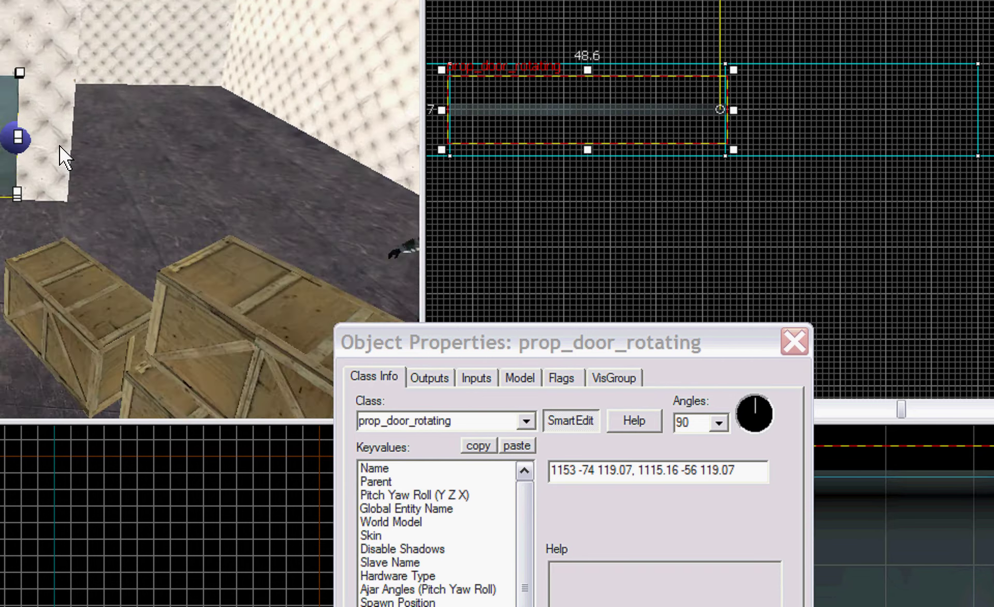
scroll(62, 148, up, 6)
scroll(112, 128, down, 1)
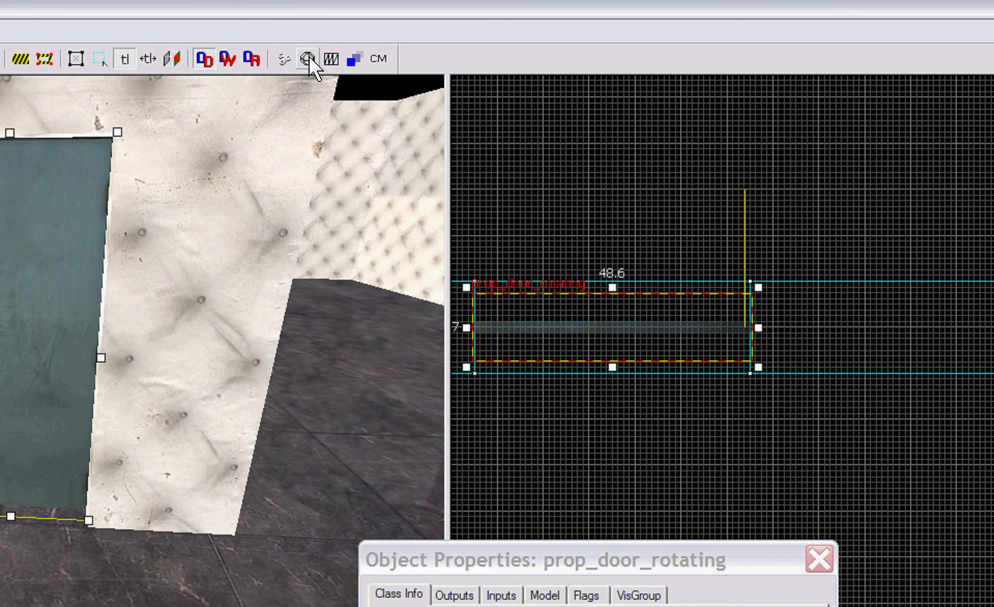
Turn the display of helpers back on and check the hinge point at the door's edge in the 2D view
click(308, 59)
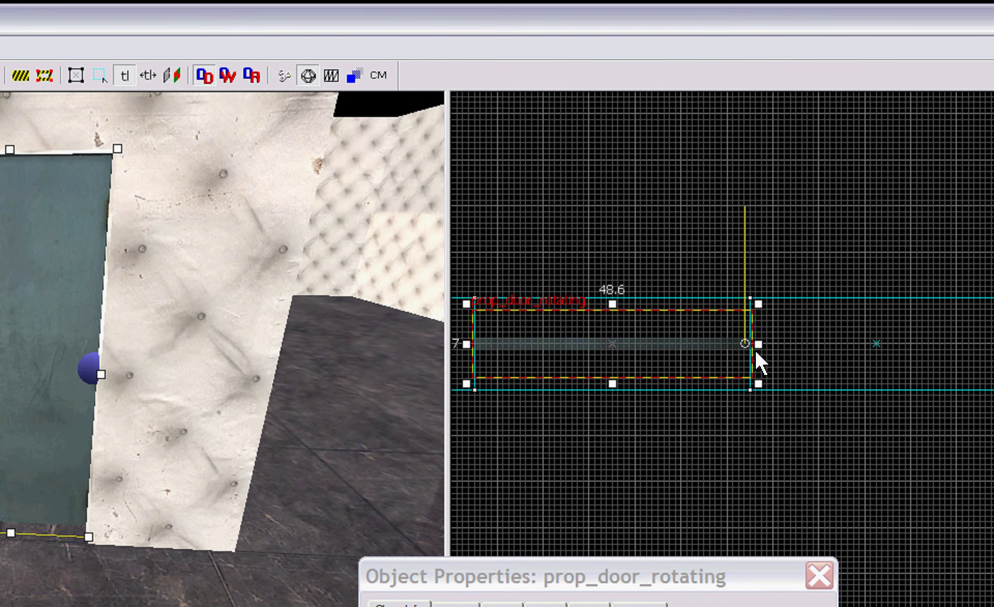
scroll(779, 350, up, 1)
scroll(792, 348, down, 2)
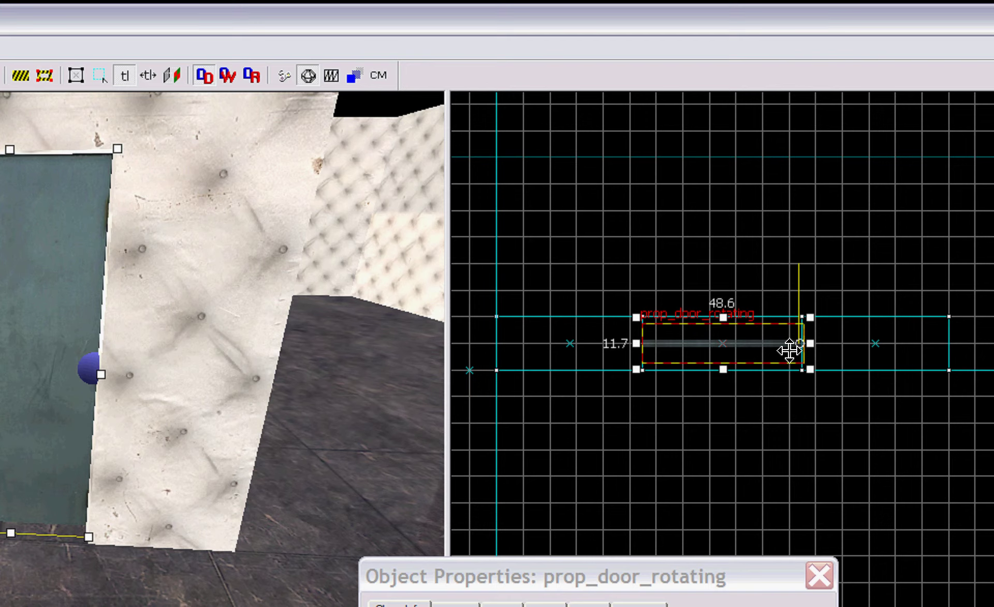
scroll(793, 348, up, 2)
scroll(787, 355, down, 5)
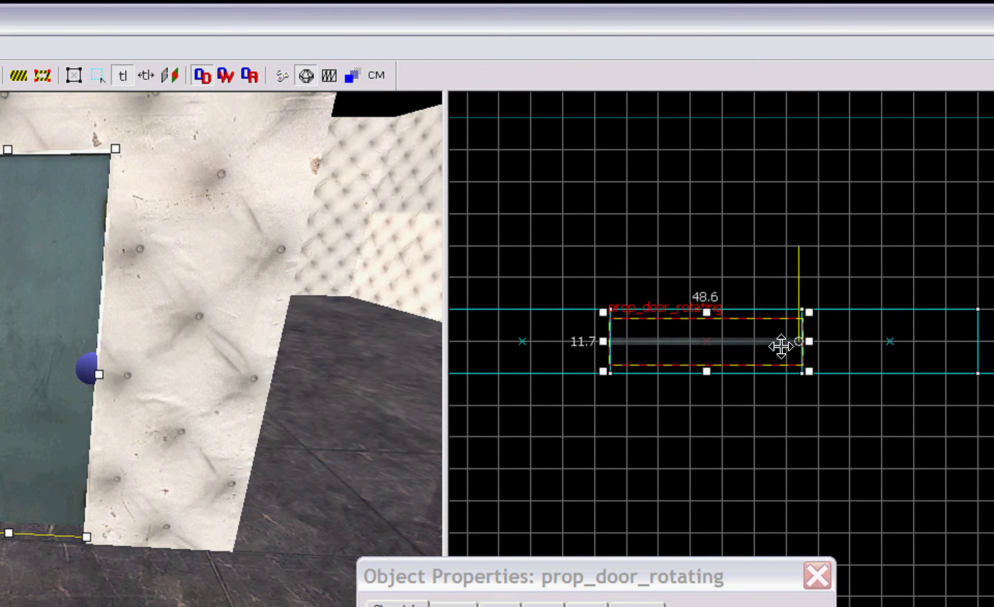
scroll(766, 375, up, 5)
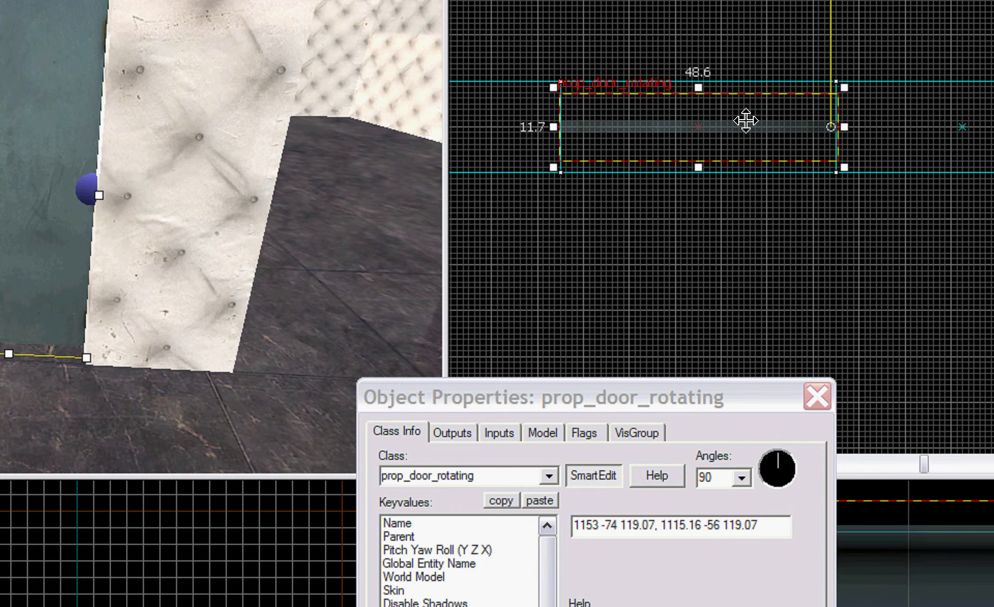
Dismiss the commands offered for the rotating door and deselect it in the 2D view
right_click(746, 123)
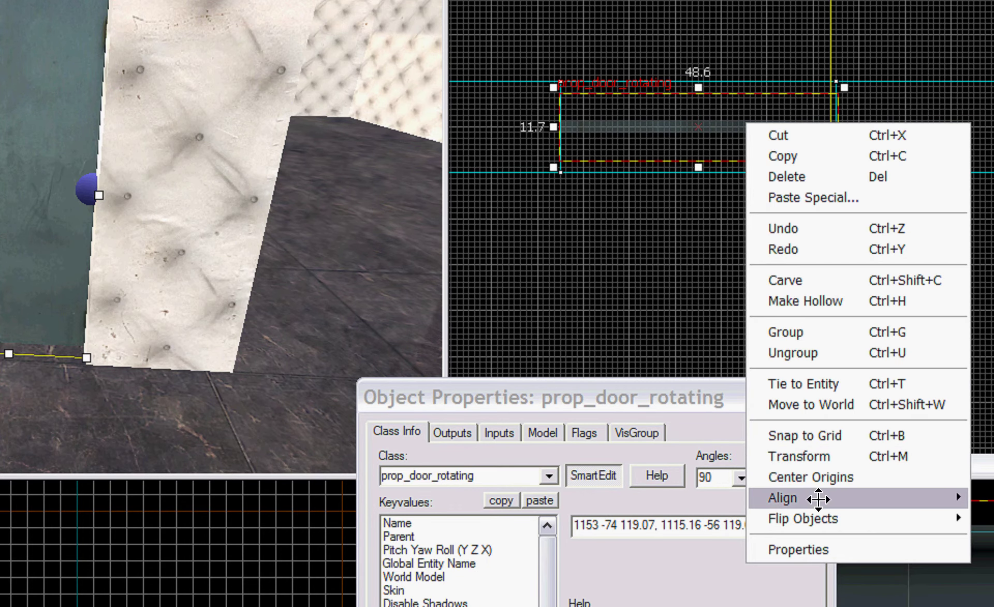
click(598, 211)
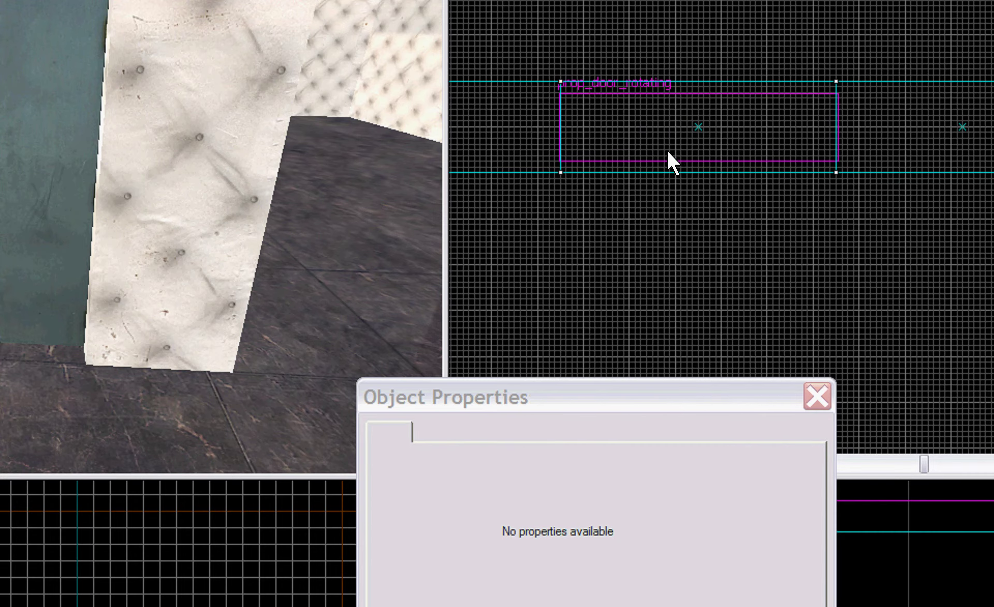
Reselect the prop_door_rotating entity in the top 2D view and return to its keyvalue list
click(694, 126)
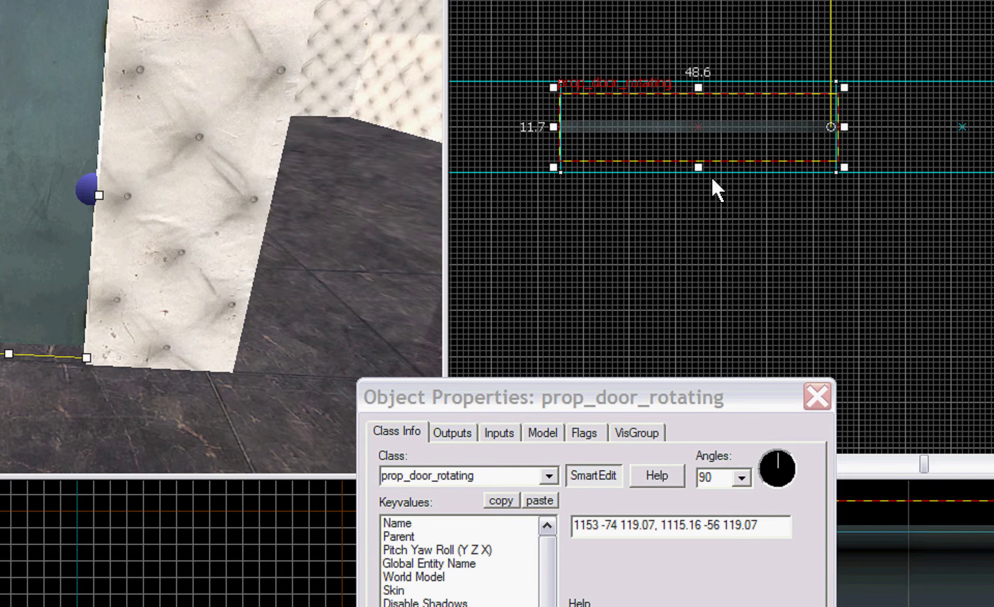
scroll(704, 195, down, 4)
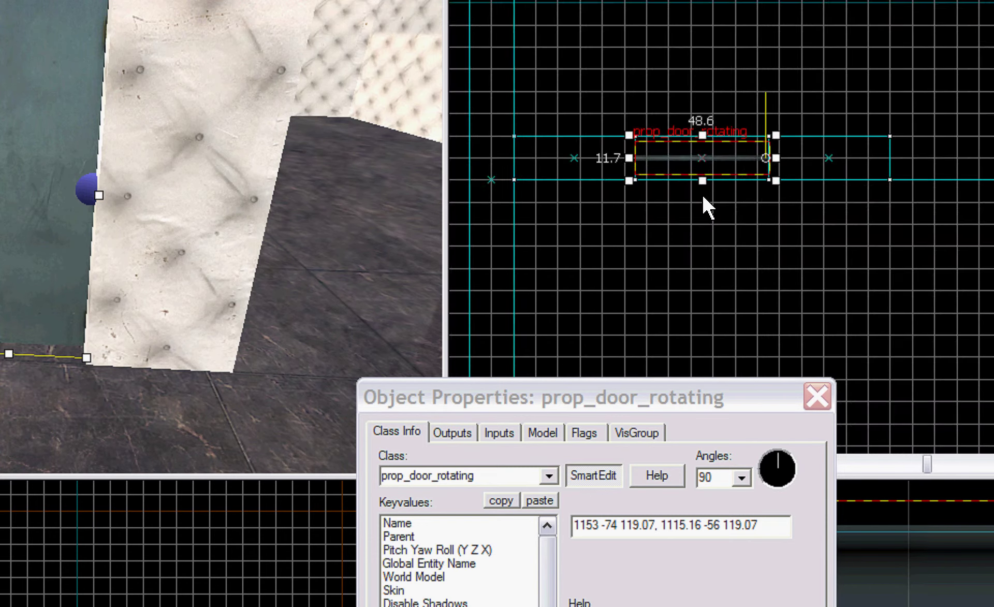
scroll(701, 228, up, 3)
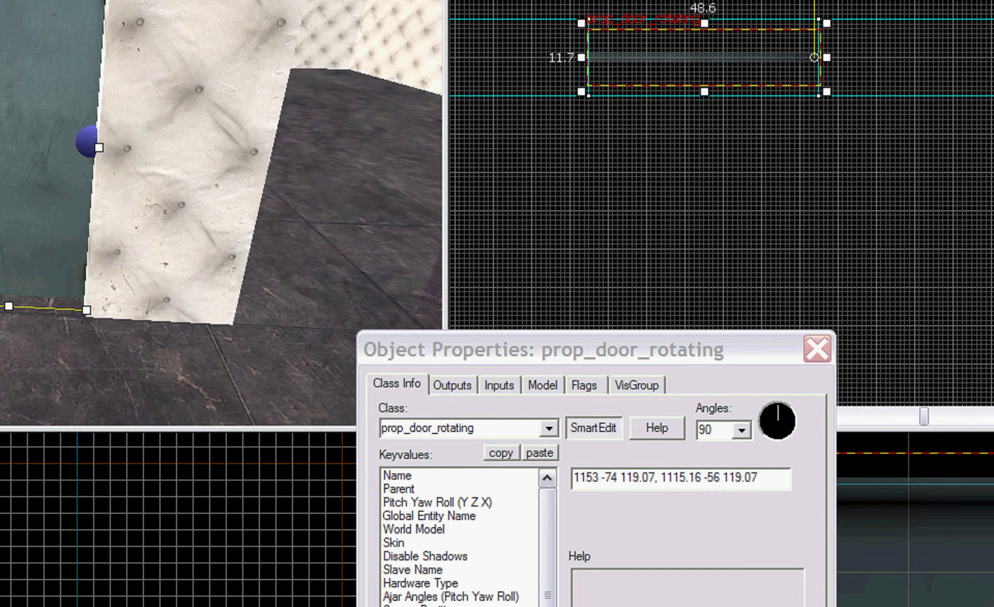
scroll(539, 559, down, 4)
scroll(539, 574, down, 1)
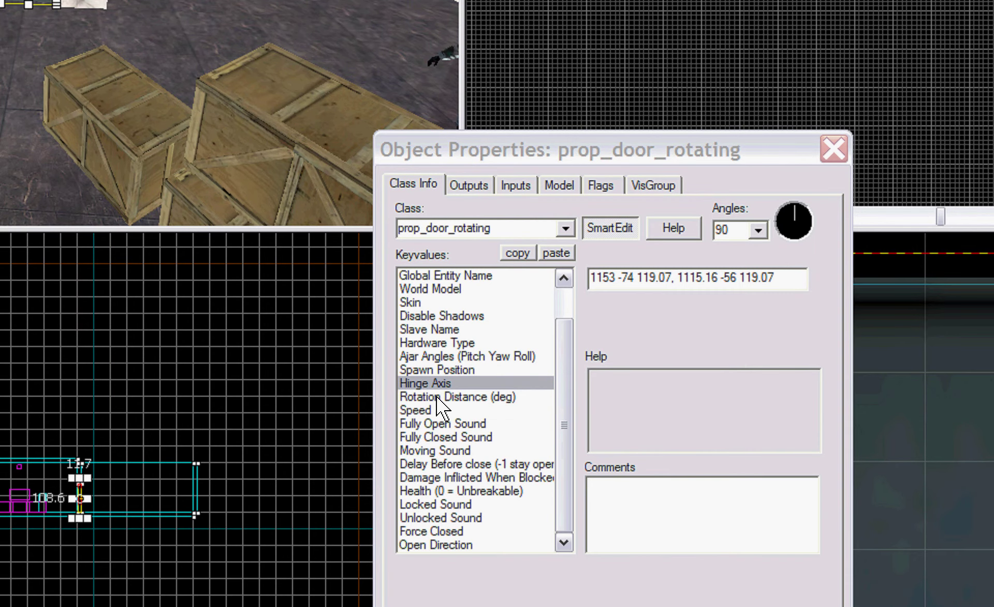
Review the rotating door's Rotation Distance and Speed keyvalues, comparing them with the neighbouring Hinge Axis and Fully Open Sound entries
click(445, 397)
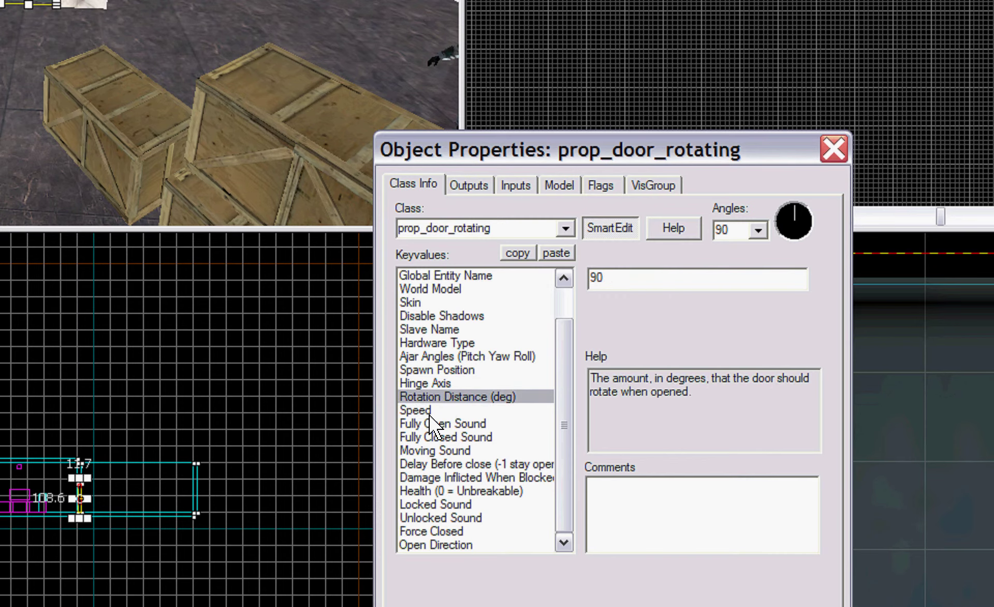
click(444, 410)
click(442, 423)
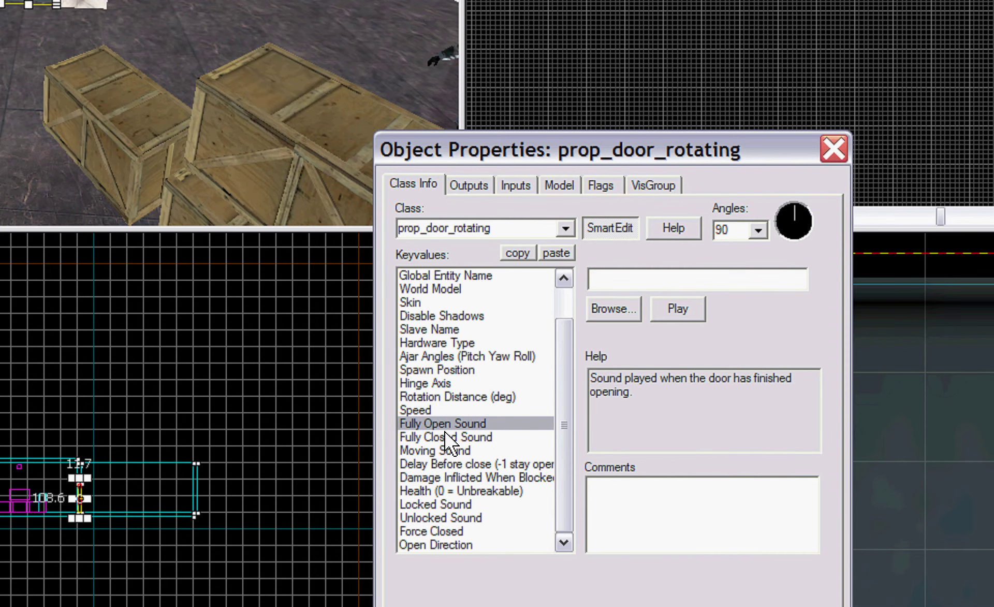
scroll(439, 450, up, 1)
scroll(440, 451, down, 1)
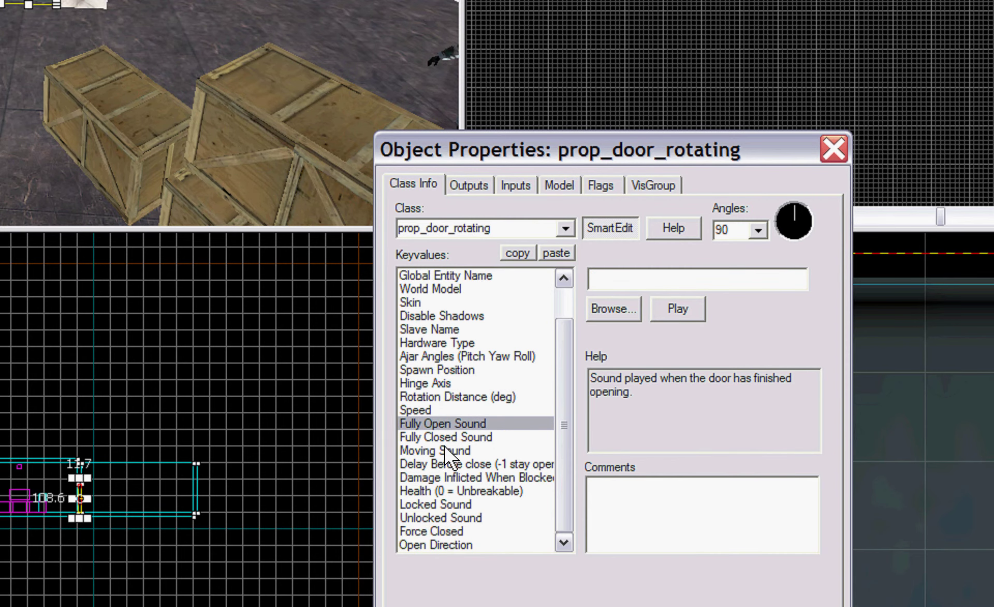
click(440, 384)
click(444, 396)
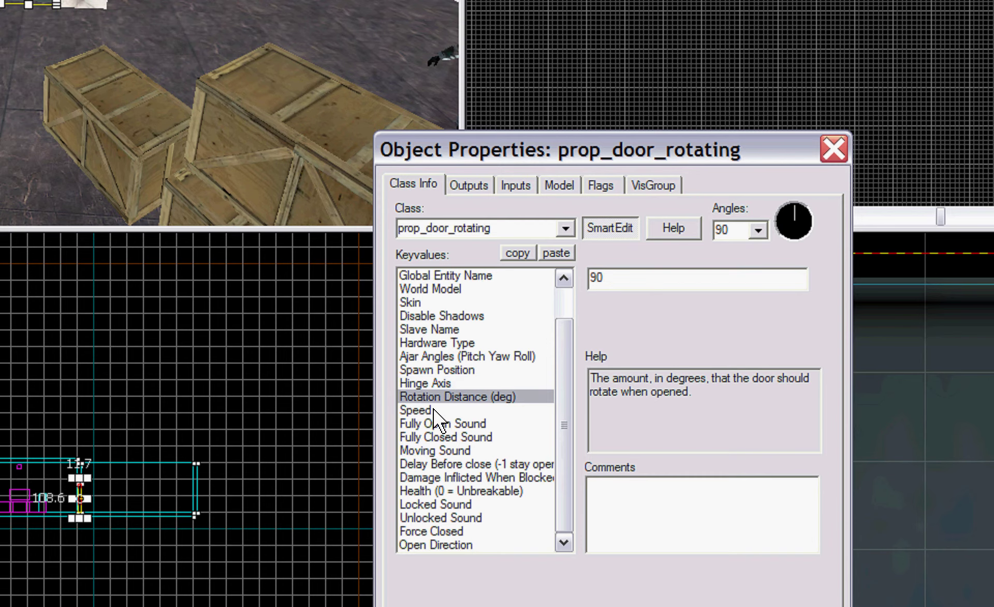
click(436, 412)
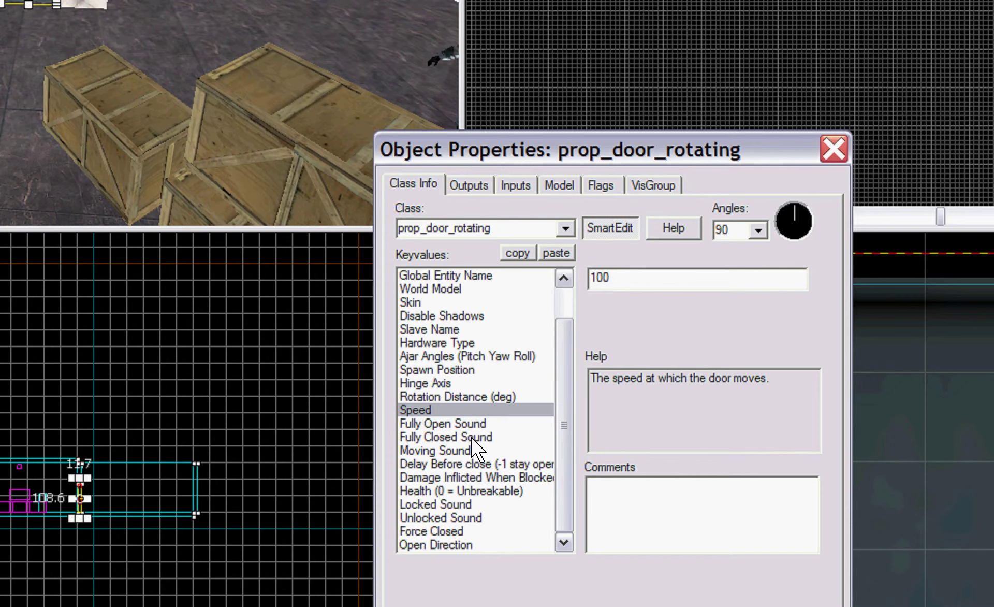
Review the door's Fully Open Sound, Fully Closed Sound and Moving Sound keyvalues
click(439, 427)
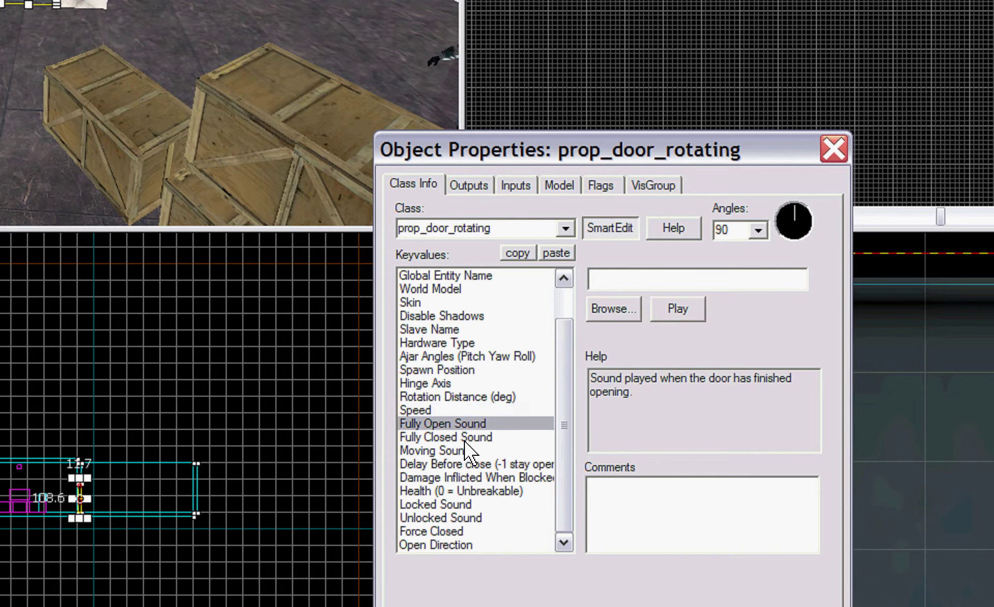
click(437, 440)
click(439, 448)
click(441, 424)
click(444, 437)
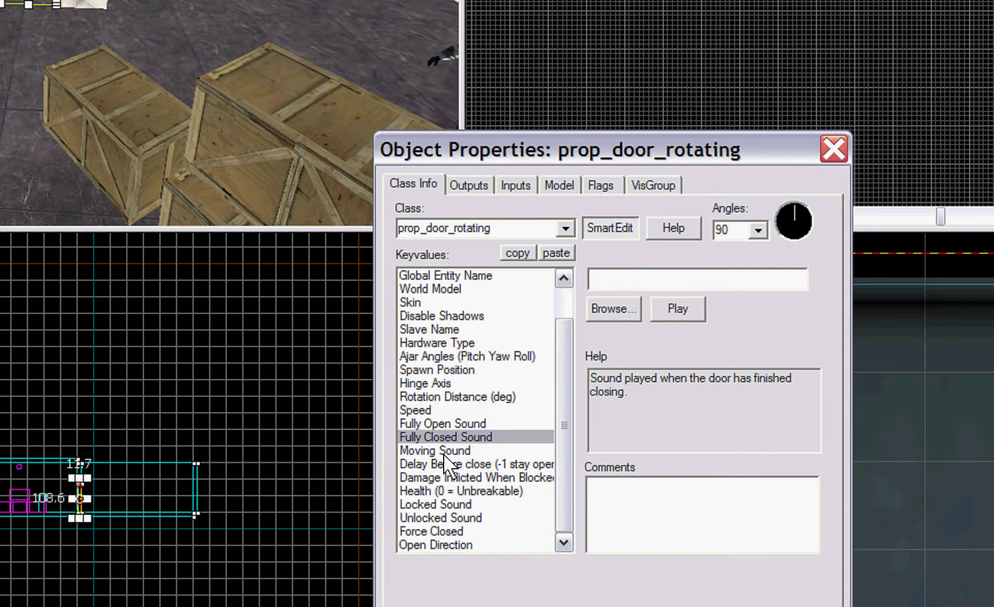
click(444, 453)
Review the door's Health, Damage Inflicted When Blocked and Delay Before Close keyvalues
click(446, 463)
click(455, 492)
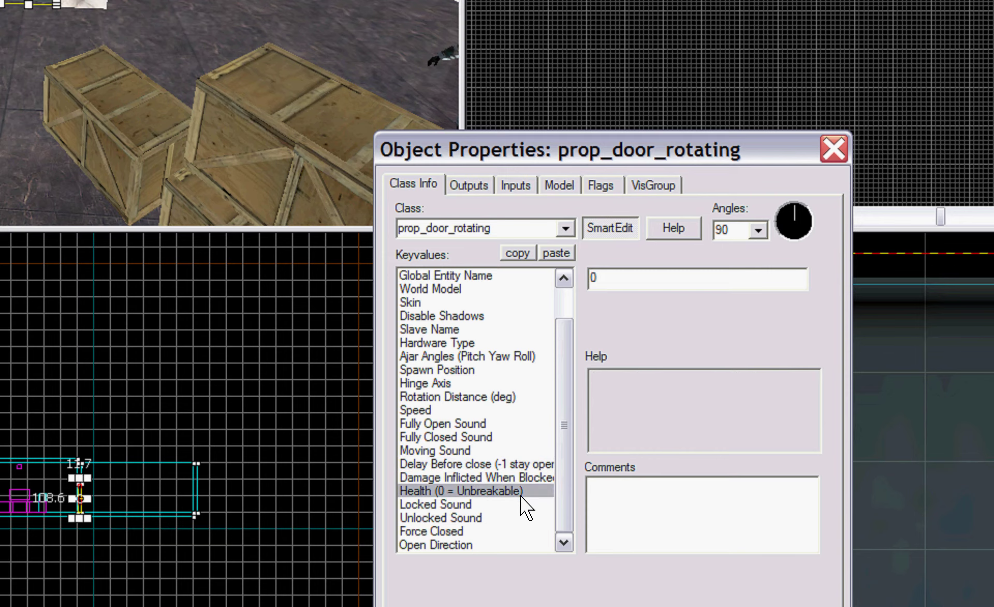
click(455, 476)
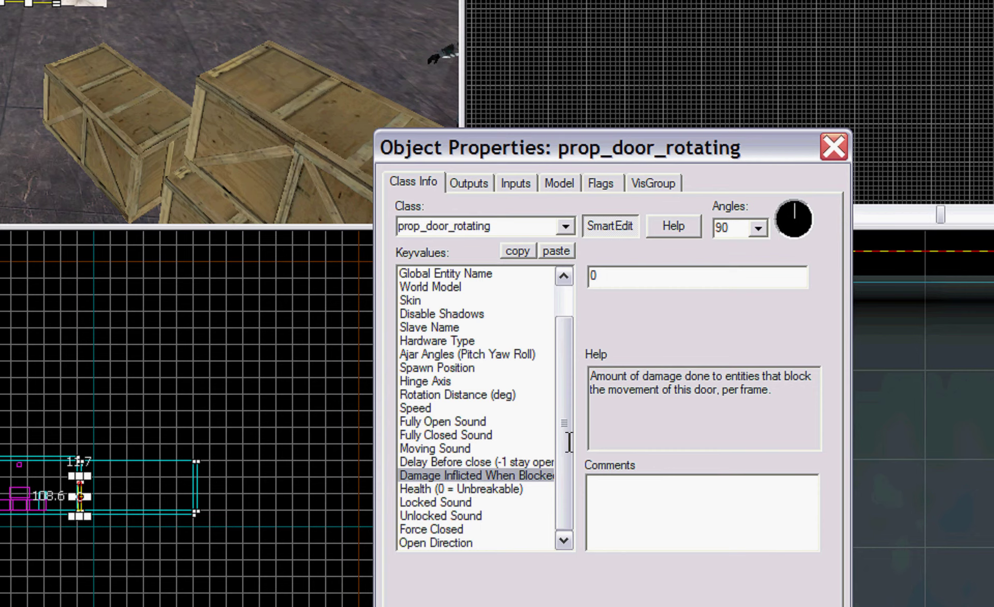
click(502, 462)
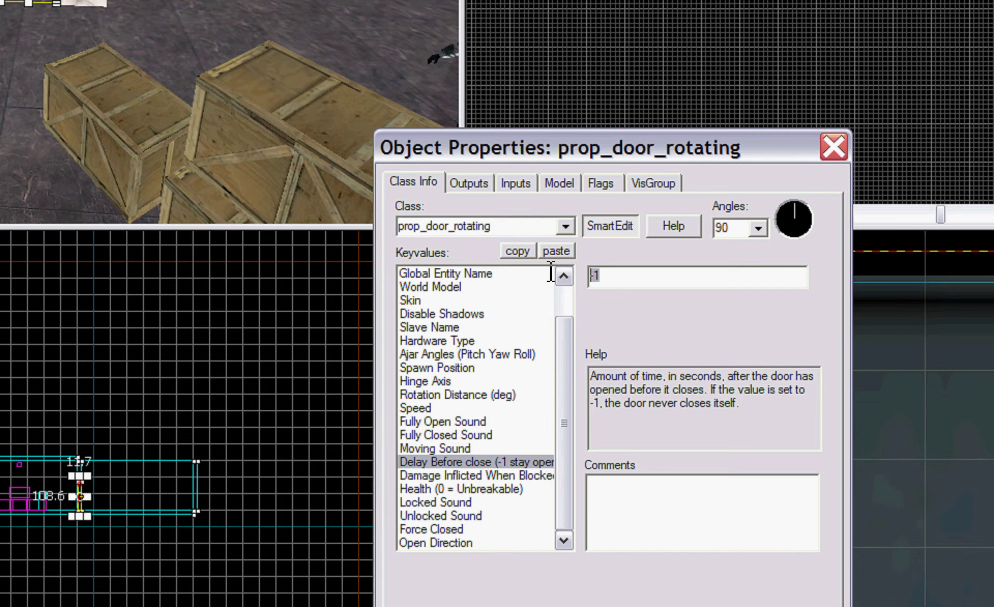
click(613, 278)
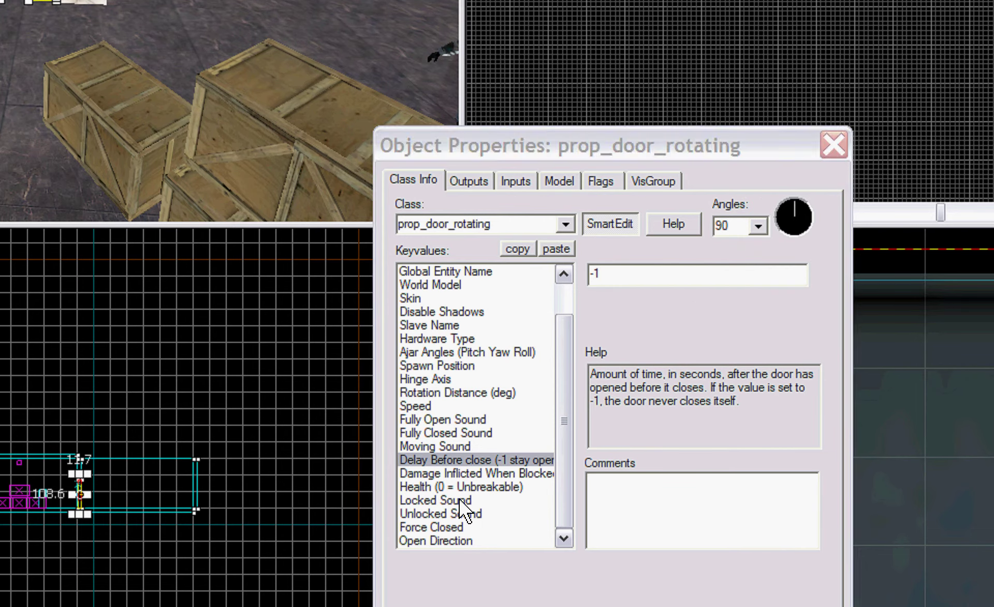
Review the door's Locked Sound, Unlocked Sound and Force Closed keyvalues
click(460, 499)
click(455, 514)
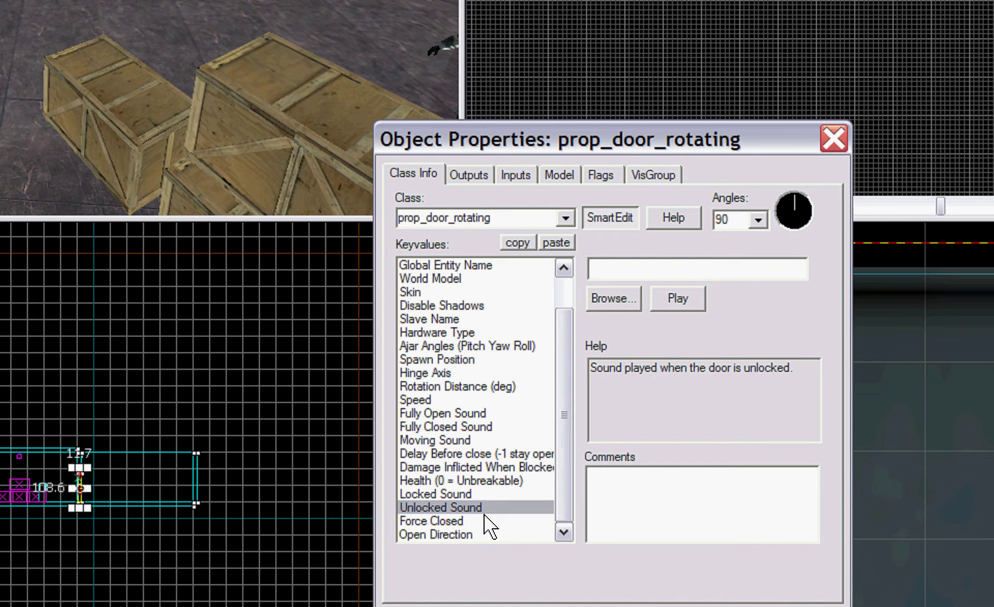
click(433, 516)
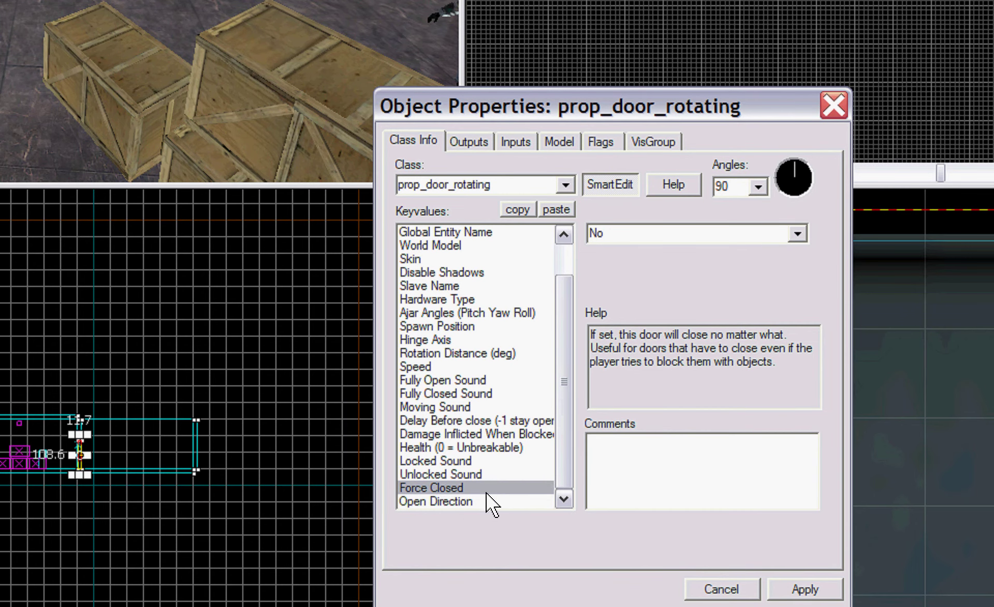
Show the Open Direction keyvalue and list its available opening options without changing the selection
click(446, 501)
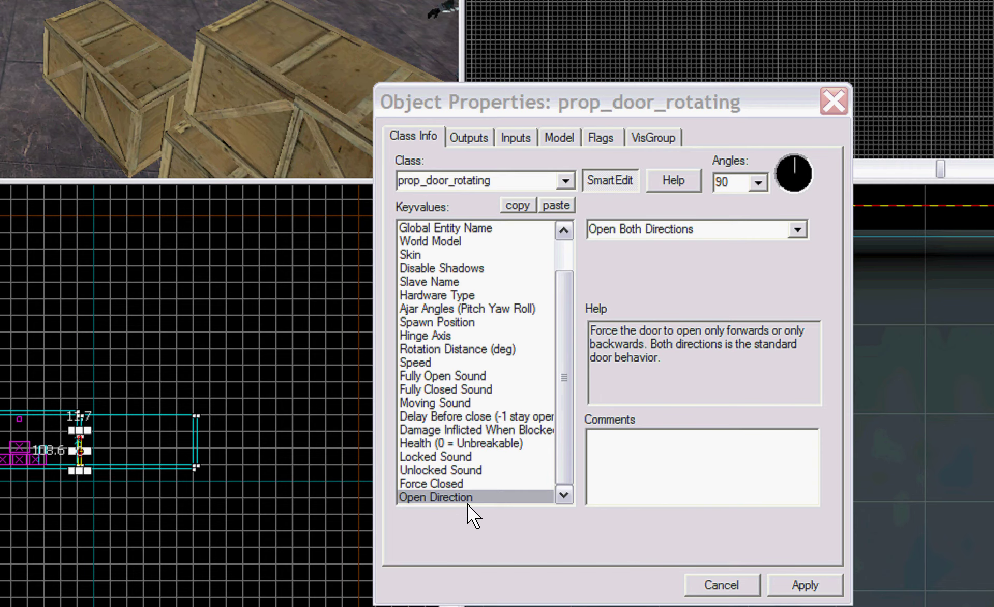
click(797, 230)
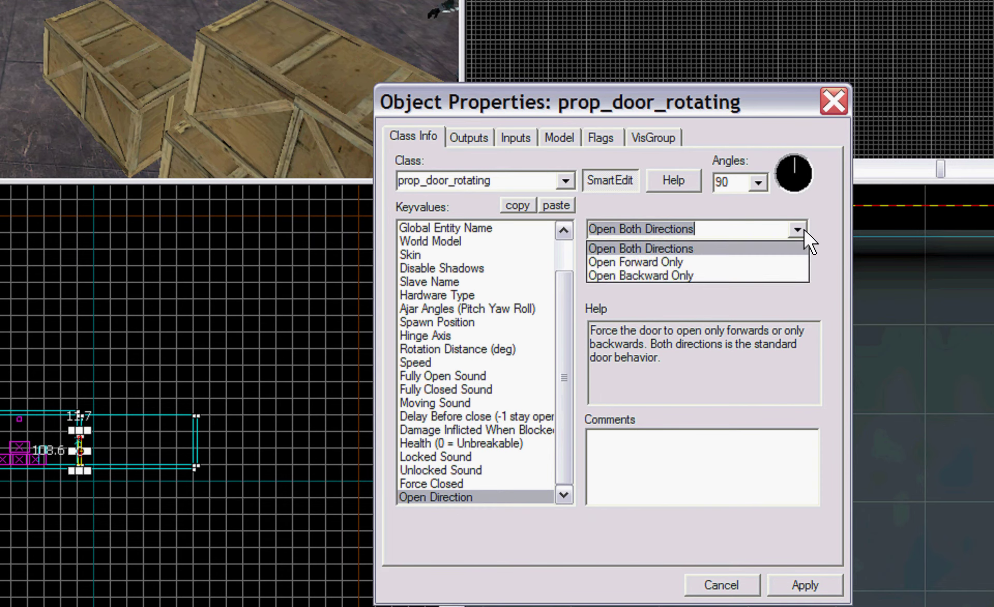
click(805, 231)
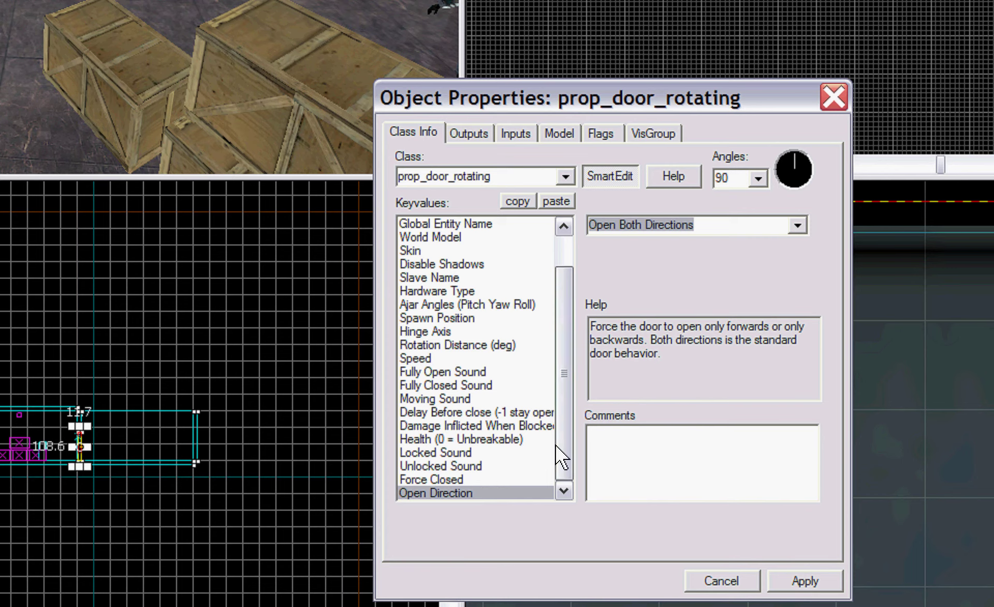
Review the rotating door's flags and close its object properties
scroll(570, 438, up, 1)
click(600, 135)
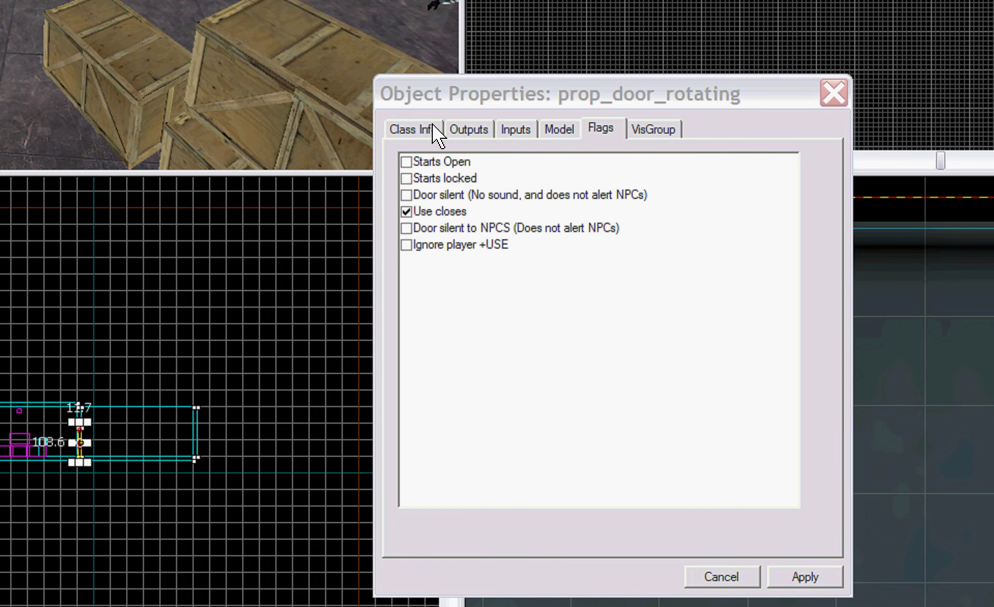
click(433, 129)
click(830, 96)
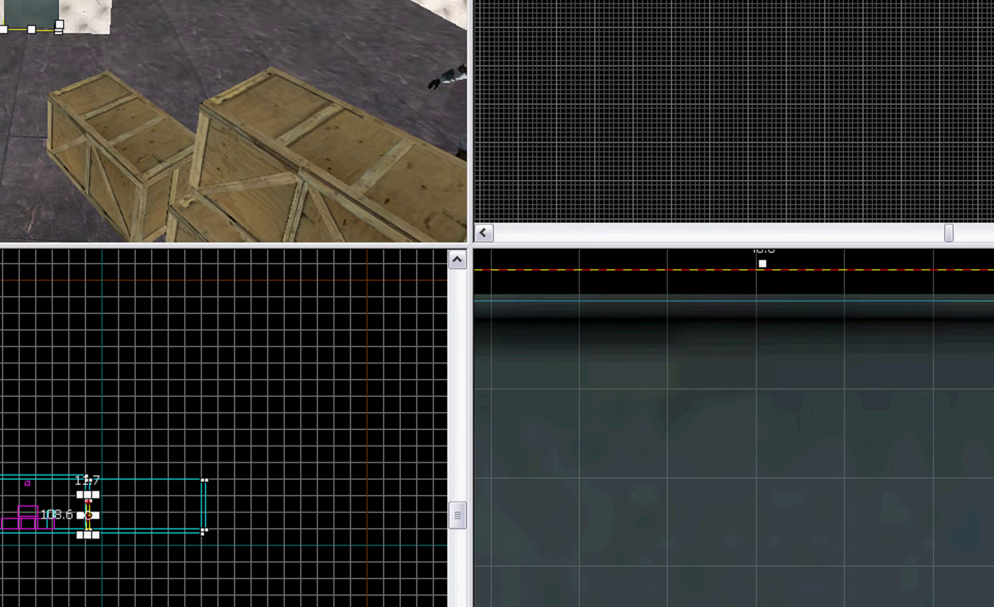
Copy the 44 by 16 unit wall brush beside the door and place the copy against the wall's free end
key(z)
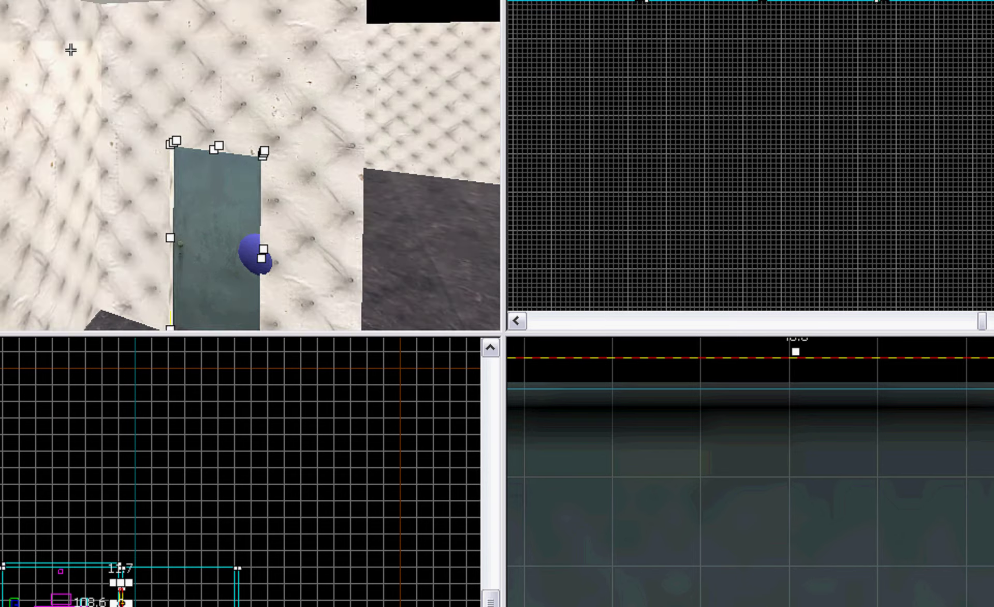
key(w)
key(z)
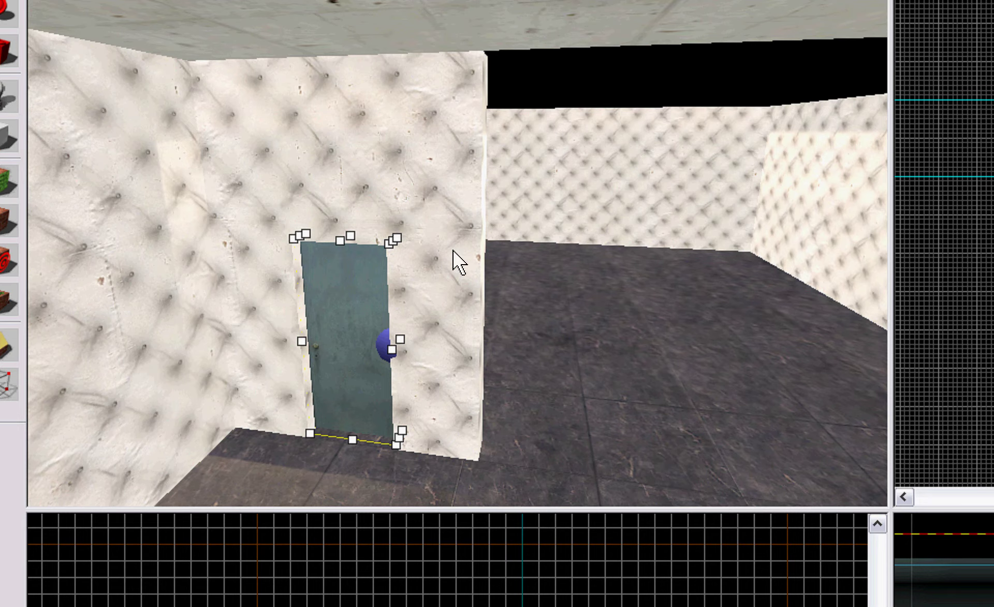
click(431, 253)
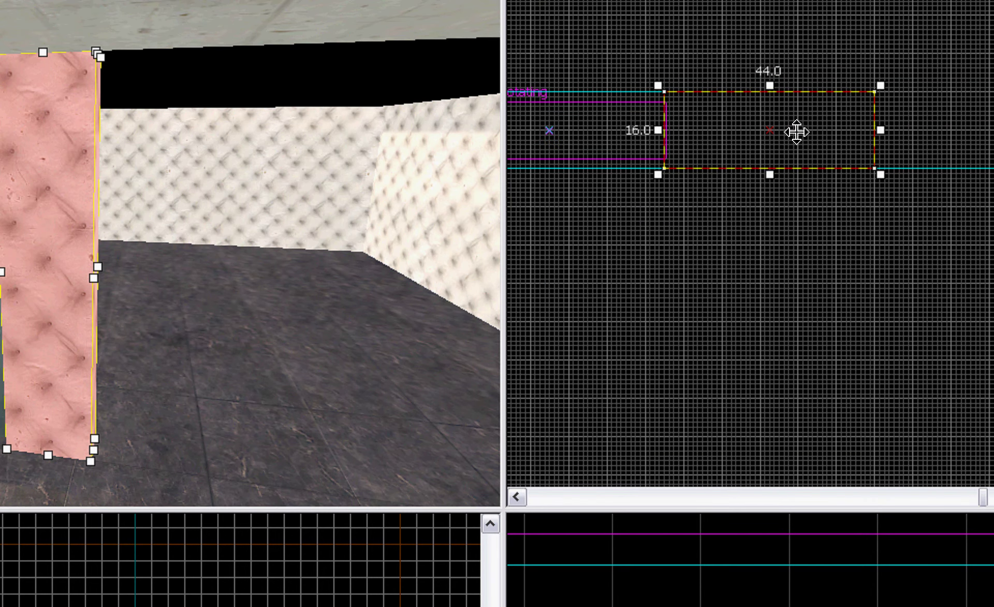
mouse_move(766, 130)
mouse_down()
mouse_move(967, 129)
mouse_move(934, 129)
mouse_up()
scroll(889, 142, up, 5)
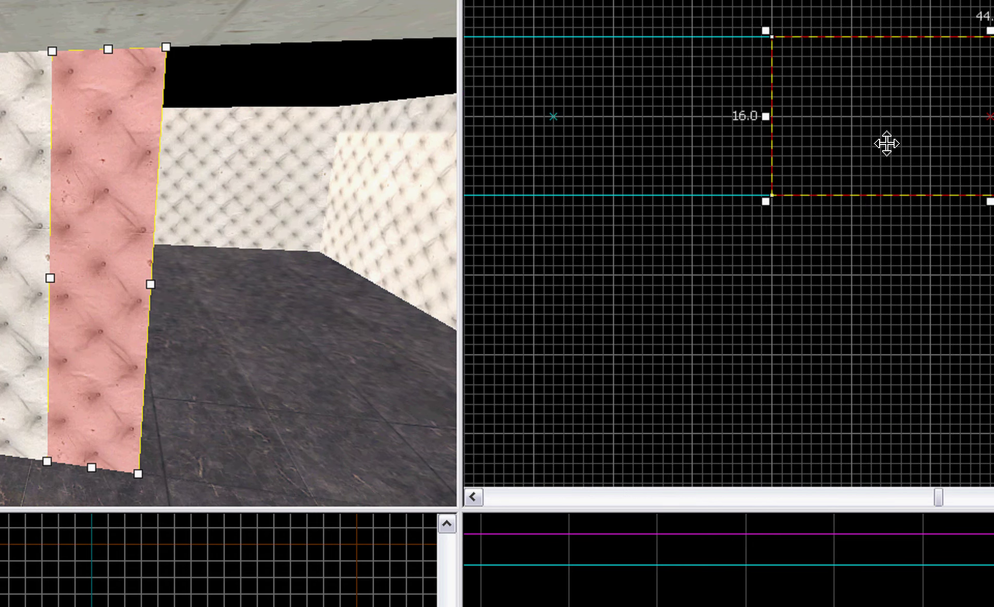
Thin the copied wall brush to 4 units, keeping it near the middle of the adjoining wall's thickness
scroll(711, 109, down, 2)
scroll(711, 110, down, 3)
scroll(871, 66, up, 3)
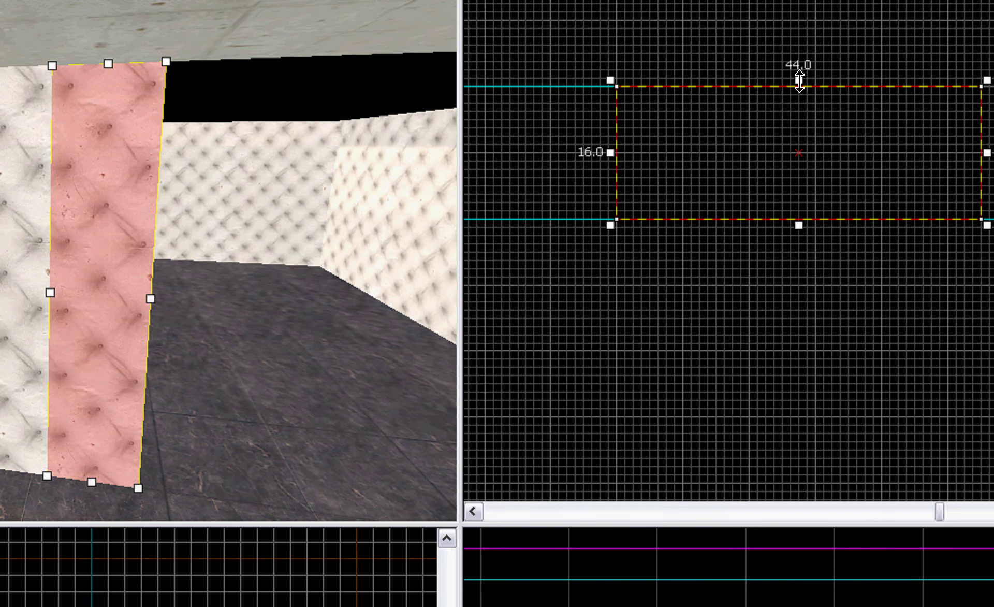
drag(799, 80, 798, 155)
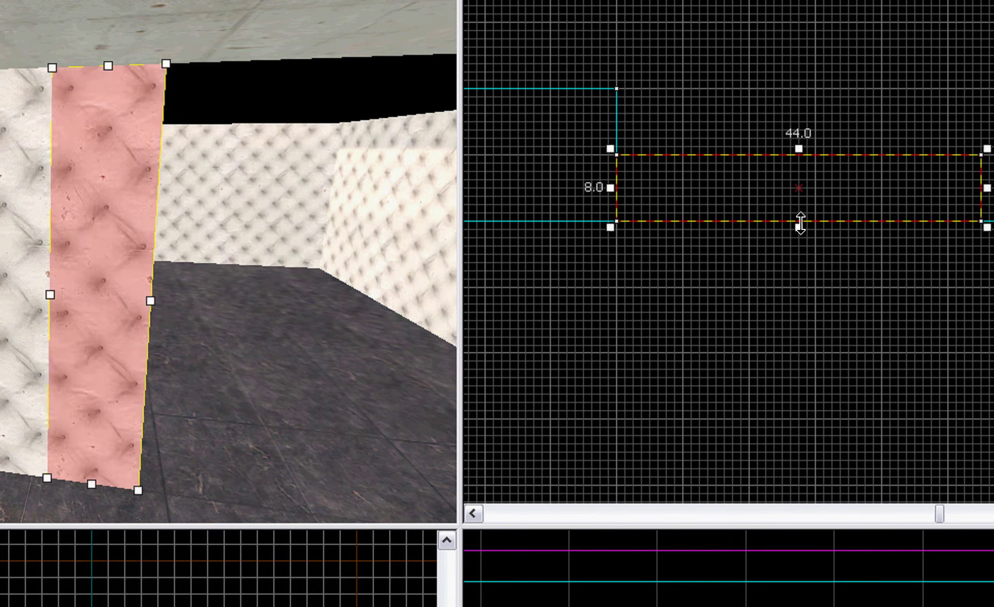
drag(799, 224, 793, 141)
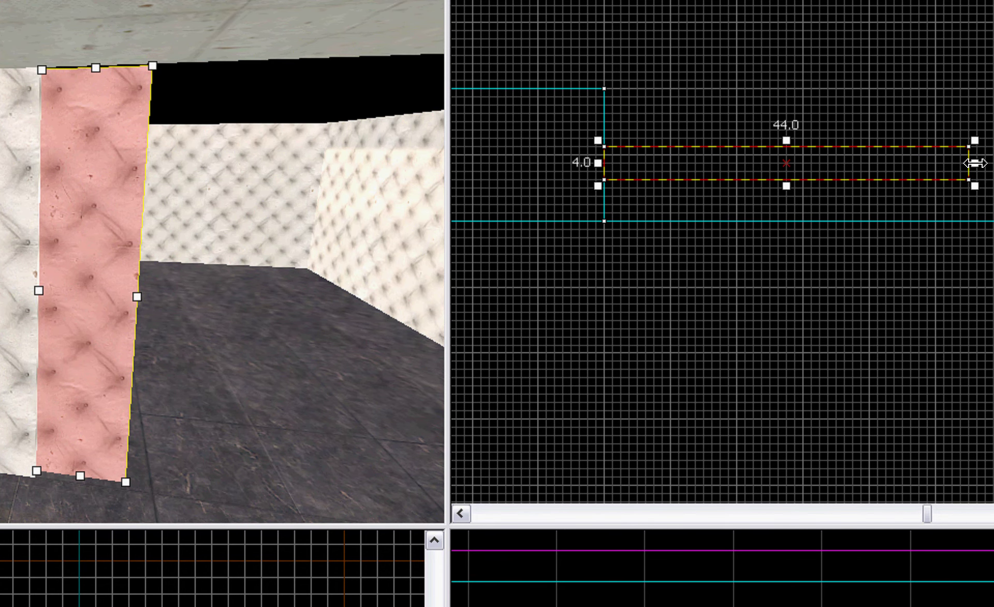
Lengthen the thin brush outward from the wall's end to 65 units
mouse_move(975, 163)
mouse_down()
mouse_move(993, 163)
mouse_move(919, 160)
mouse_up()
scroll(496, 271, down, 3)
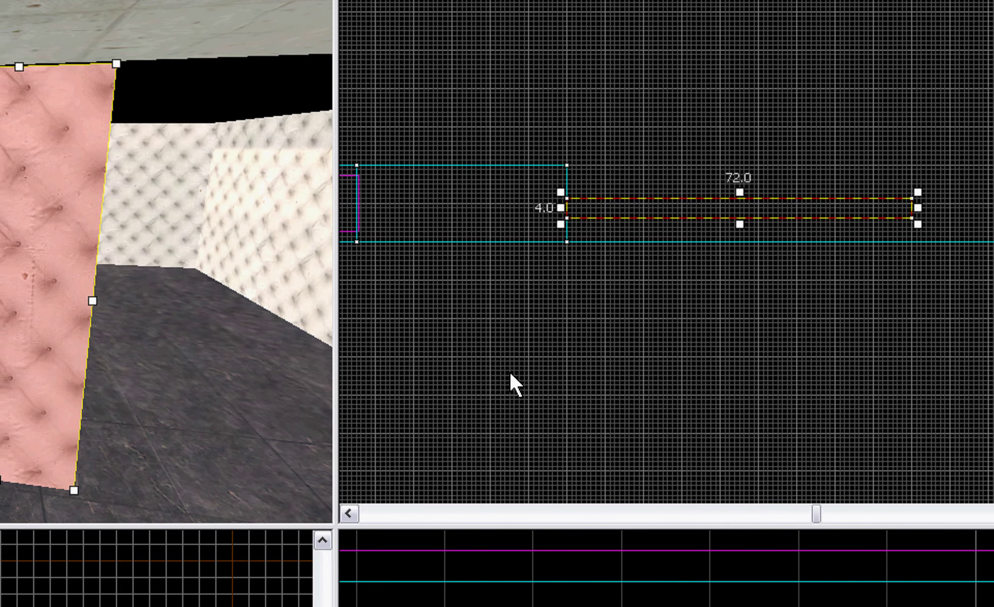
scroll(888, 300, up, 1)
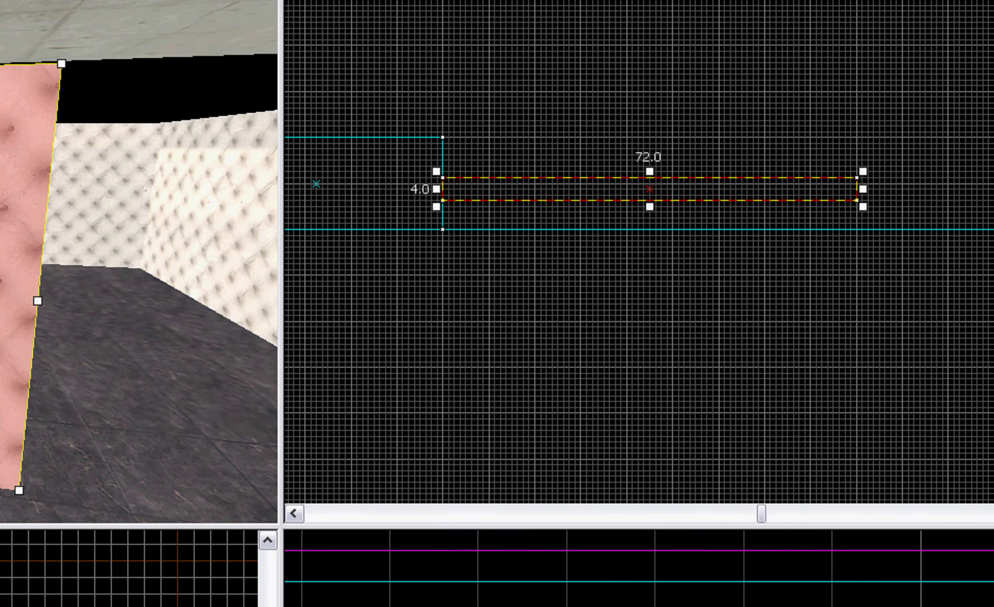
drag(911, 189, 822, 191)
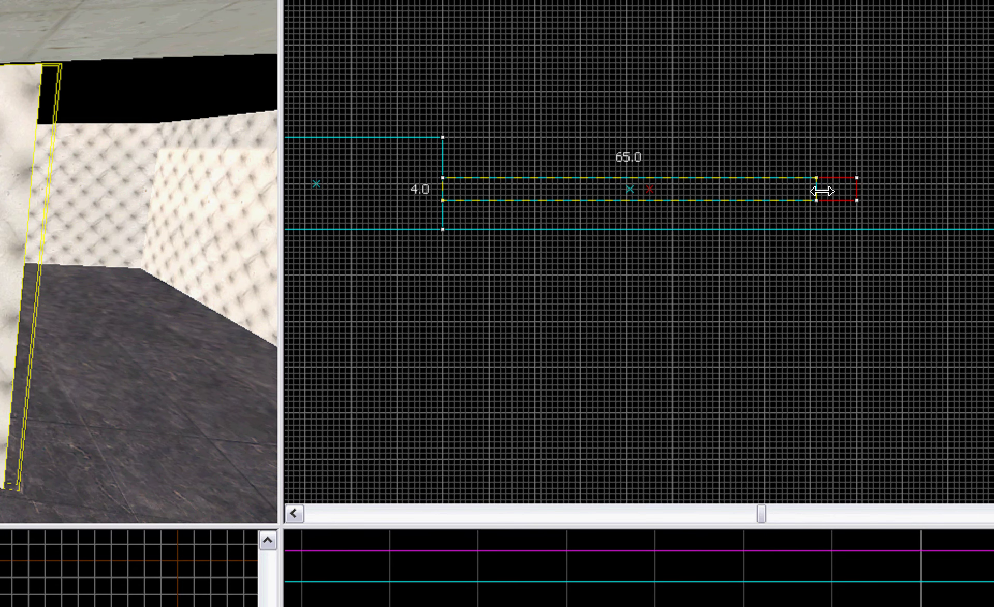